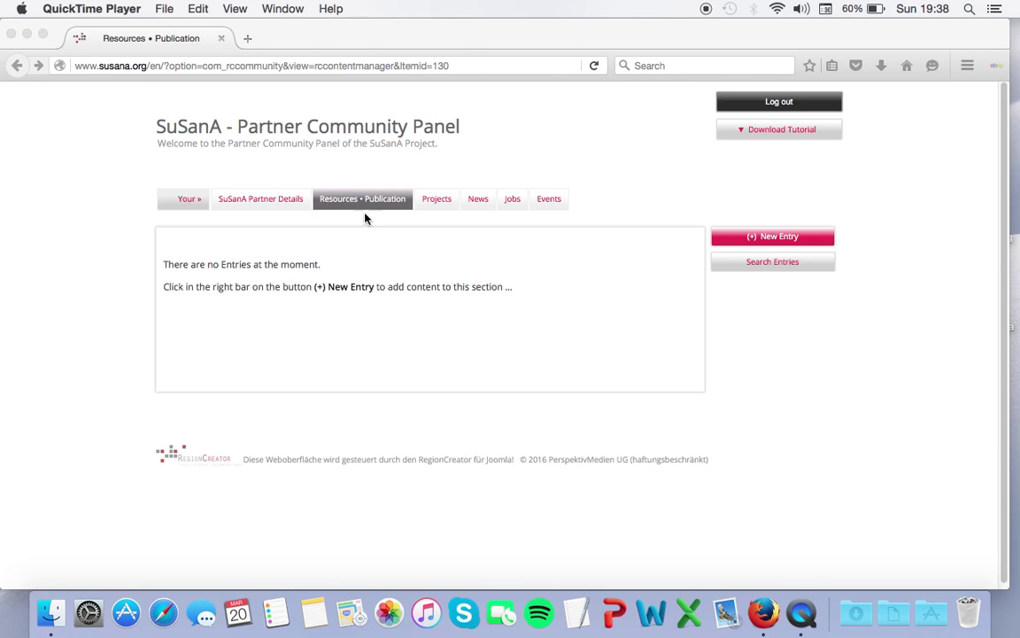
Create a new Resources and Publication entry titled "Publication Example"
left_click(848, 242)
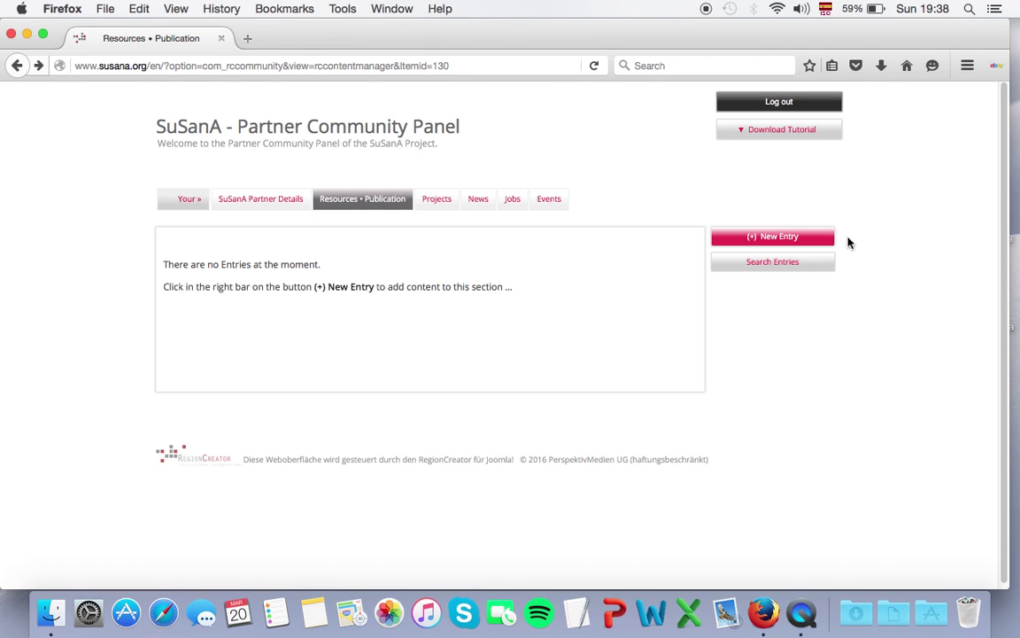
left_click(813, 237)
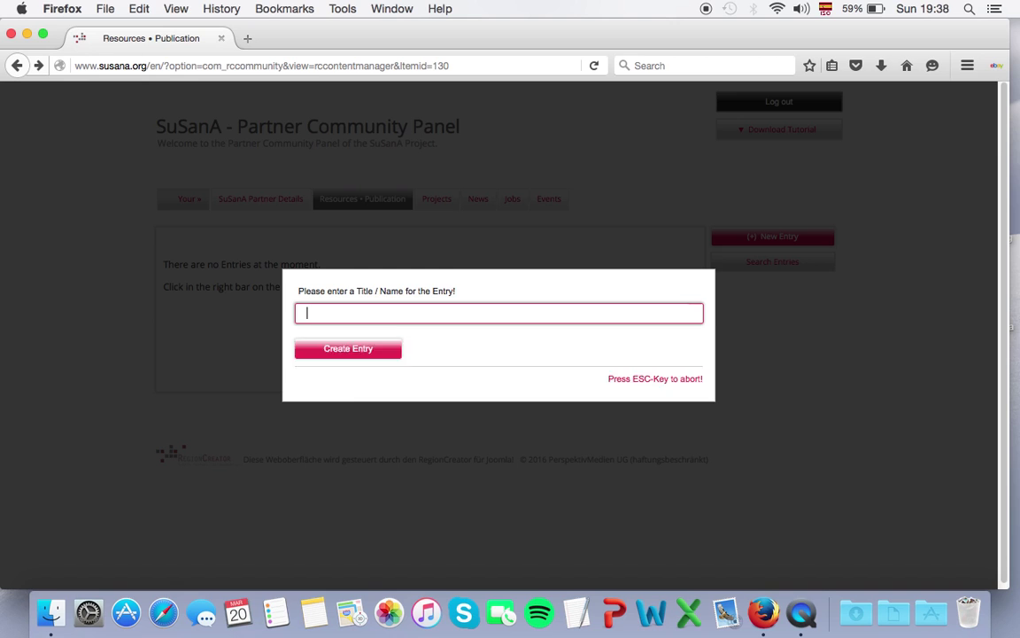
type("Publicati")
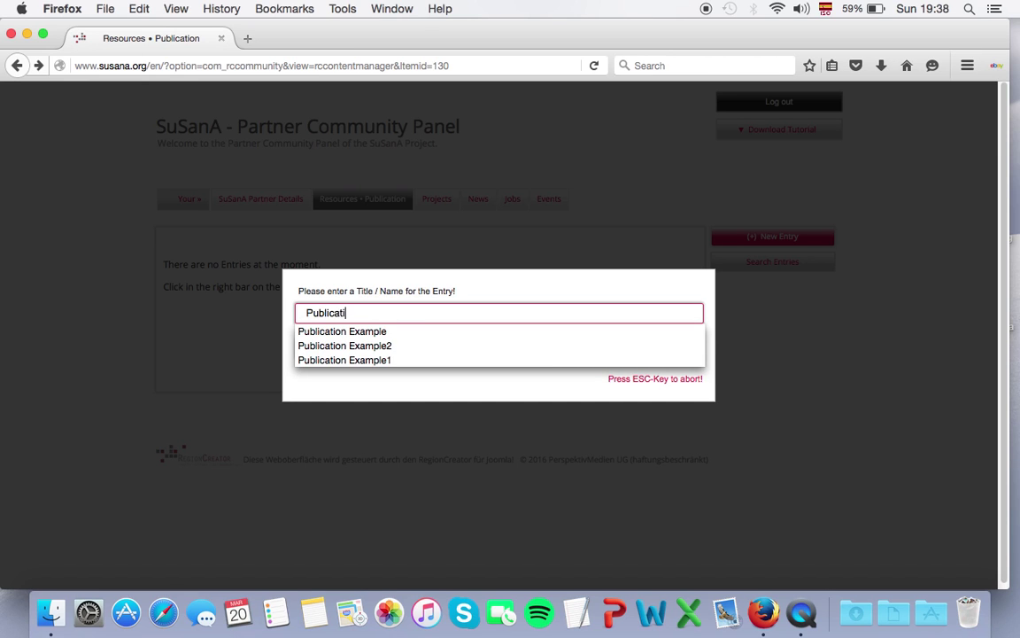
type("on Example")
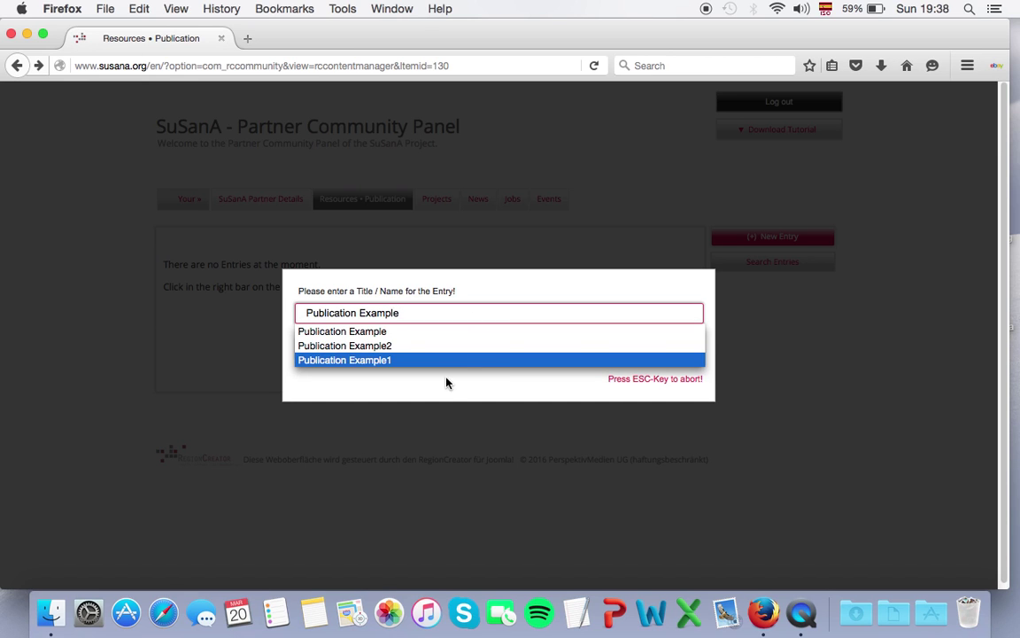
key("Return")
left_click(358, 360)
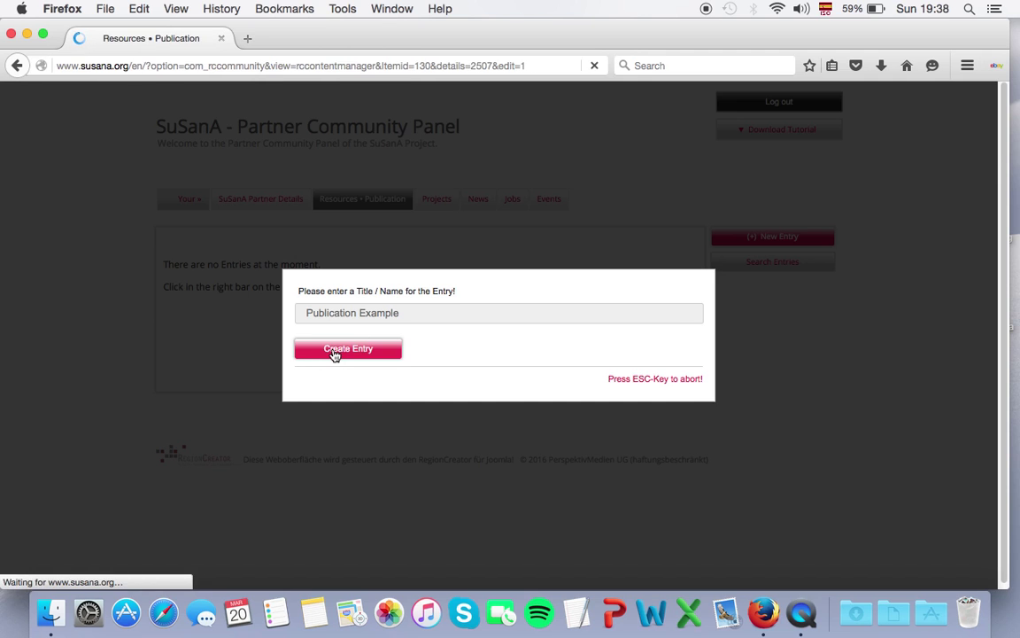
Fill in the publication's subtitle as "subtitle" and its short description as "summary"
scroll(153, 341, "down", 5)
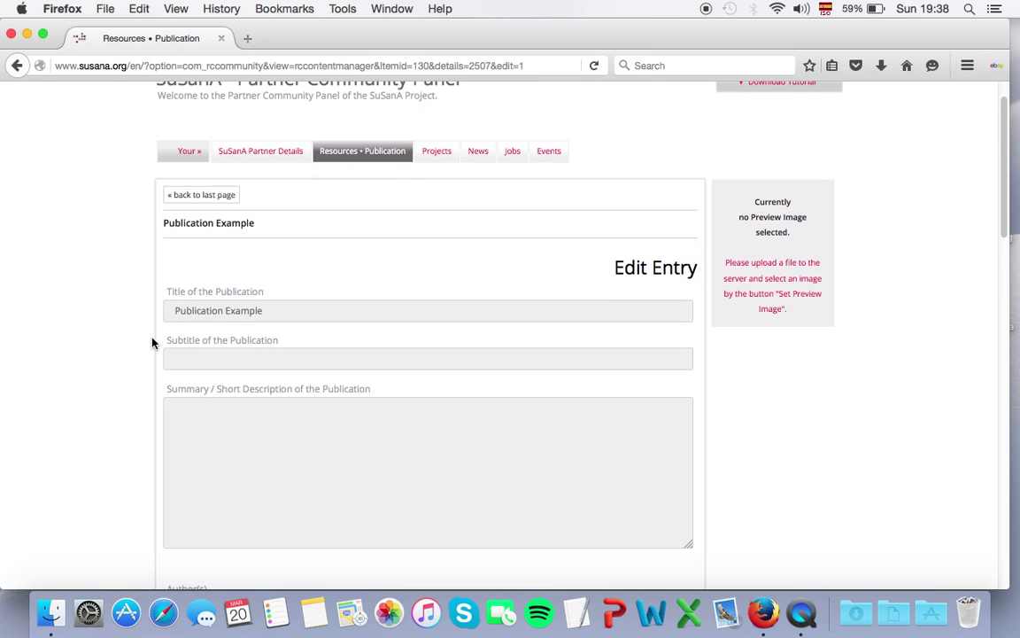
left_click(180, 191)
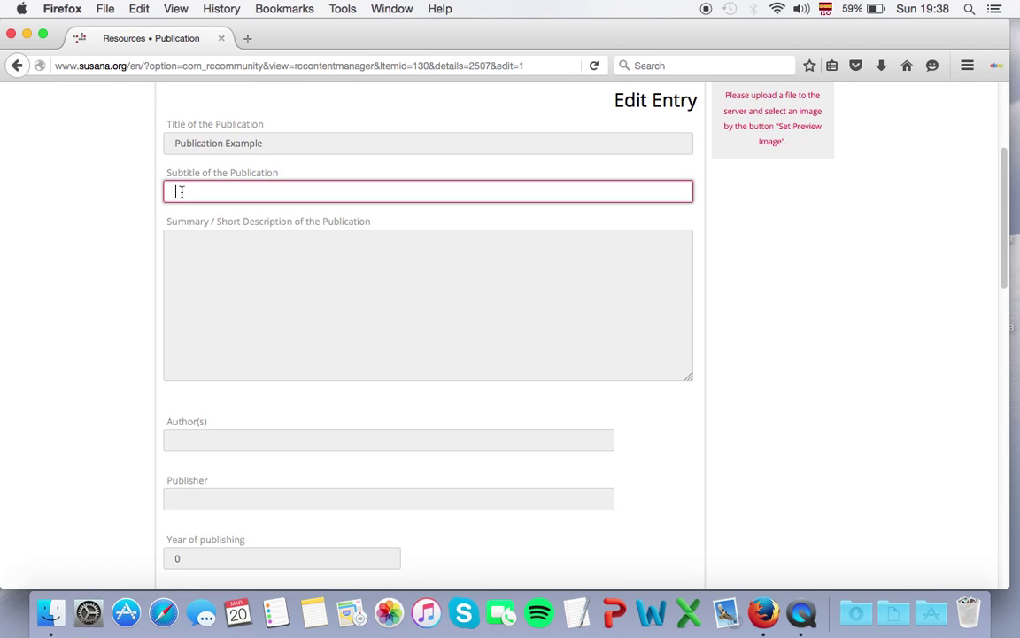
type("su")
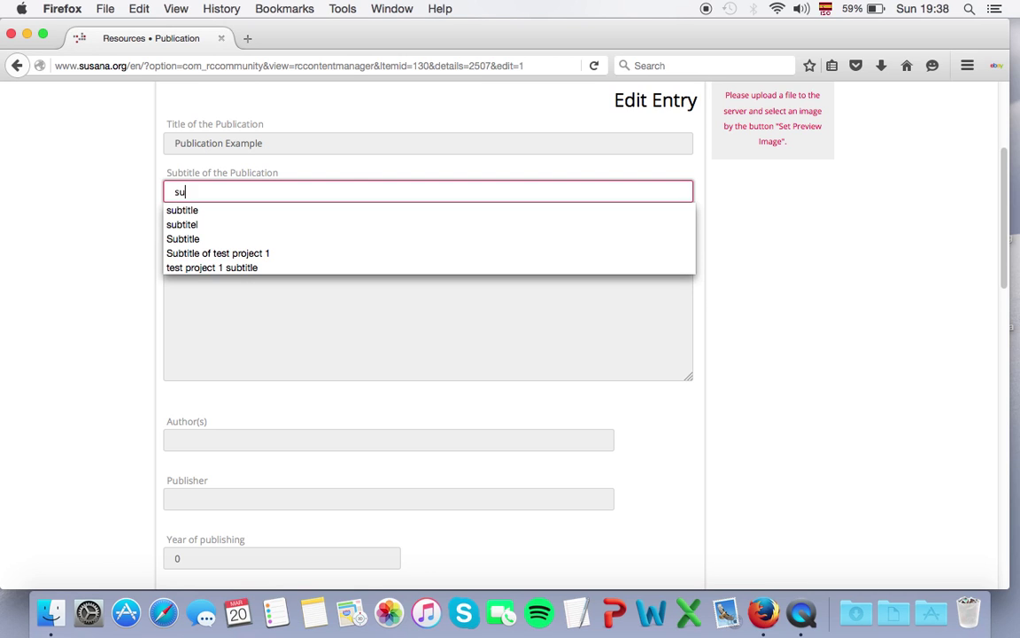
type("btitle")
left_click(202, 295)
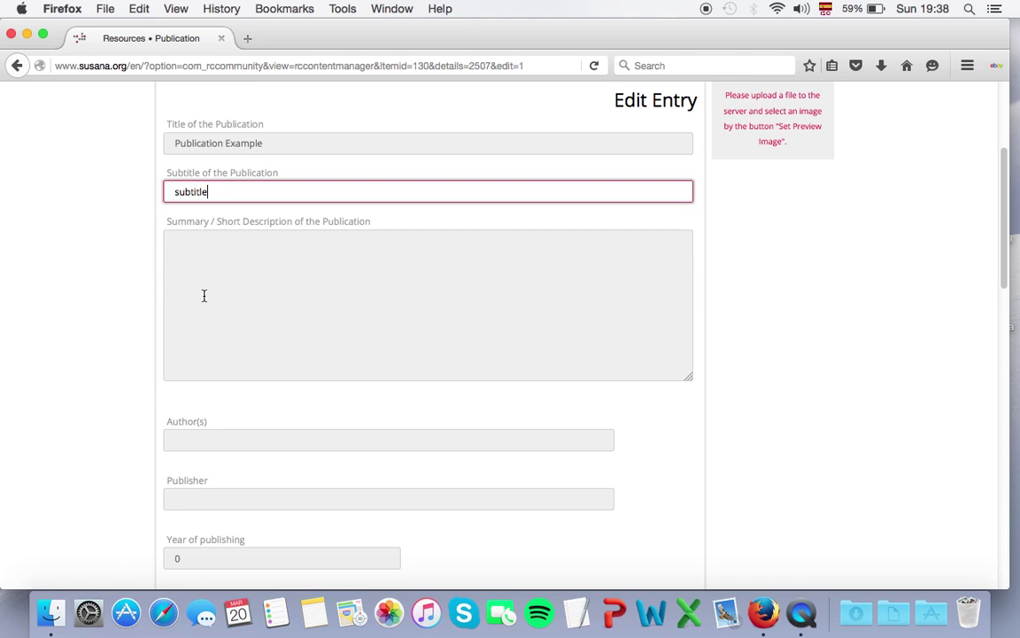
left_click(203, 296)
type("summary")
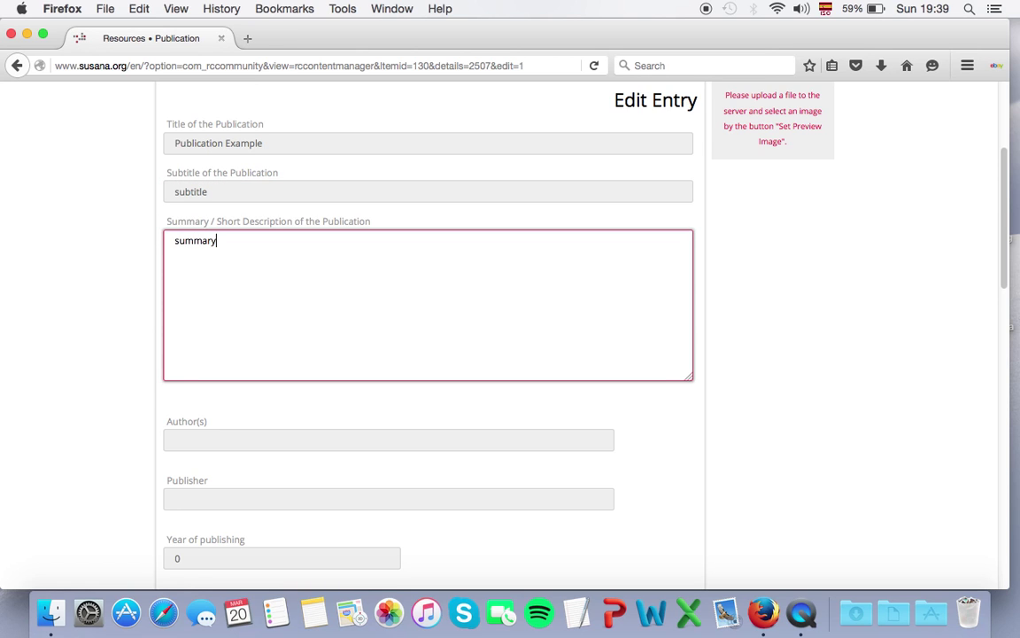
Enter the author's full name from the suggested entries and set the publisher to "HAS"
left_click(233, 440)
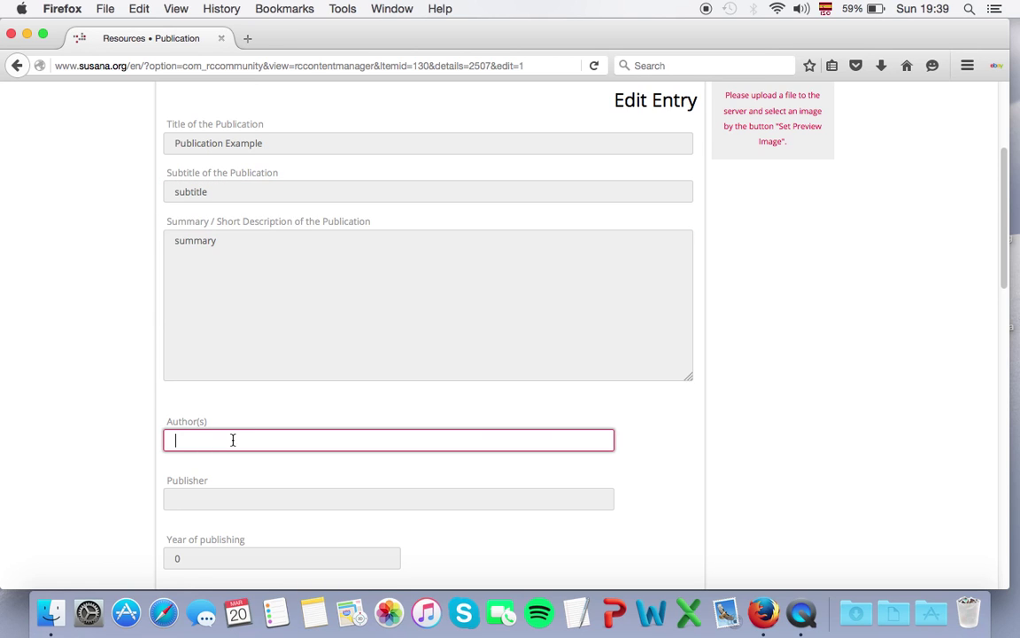
type("H")
key("Down")
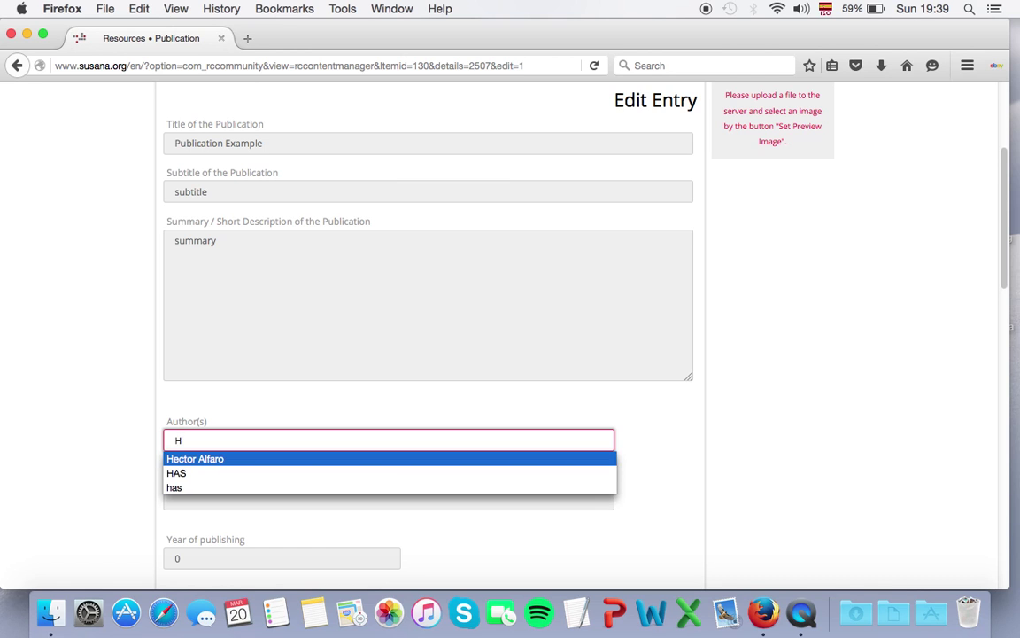
key("Tab")
scroll(701, 453, "down", 1)
scroll(702, 453, "down", 1)
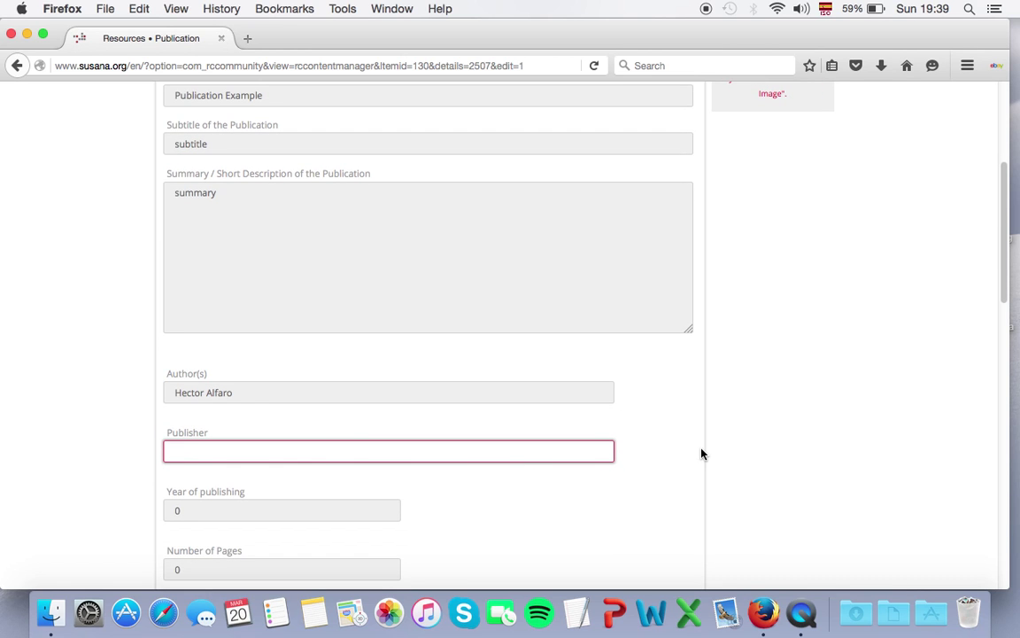
type("HAS")
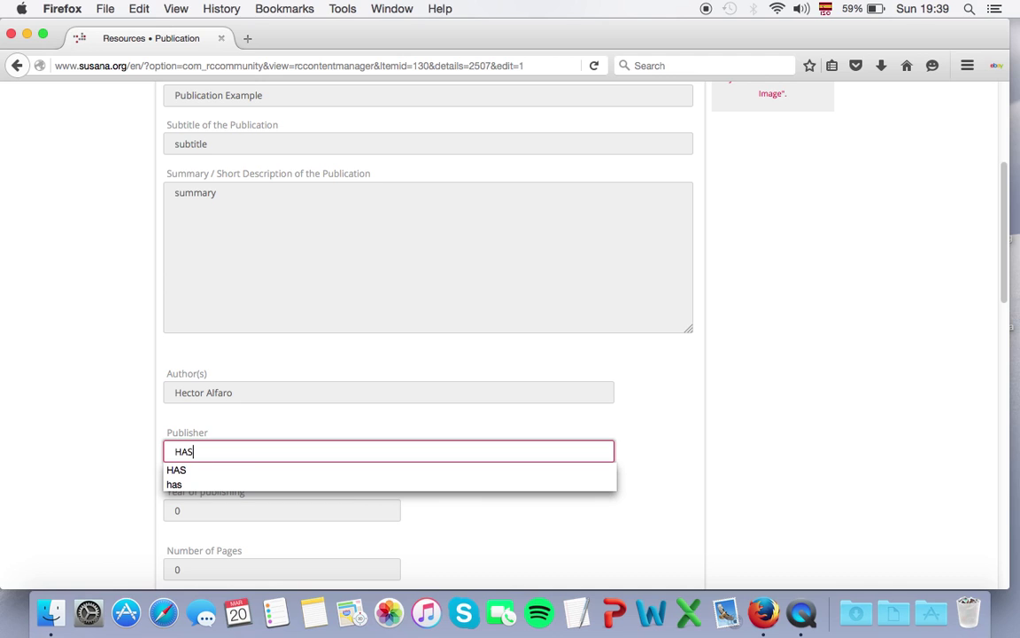
Set the publication's year of publishing to 2016 and its number of pages to 200
left_click(376, 512)
key("BackSpace")
type("2016")
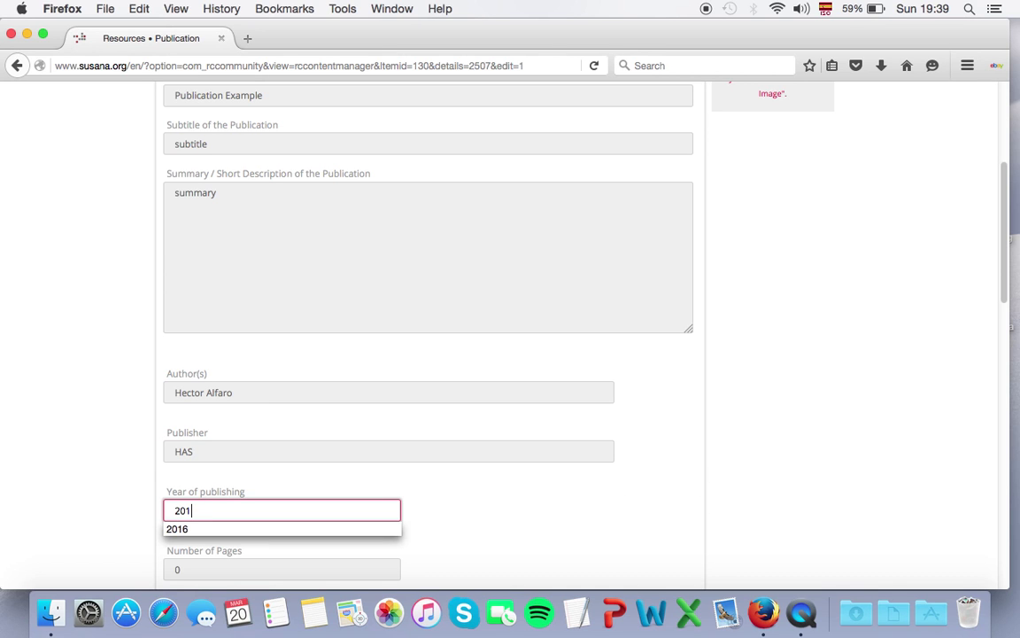
left_click(171, 570)
key("BackSpace")
type("200")
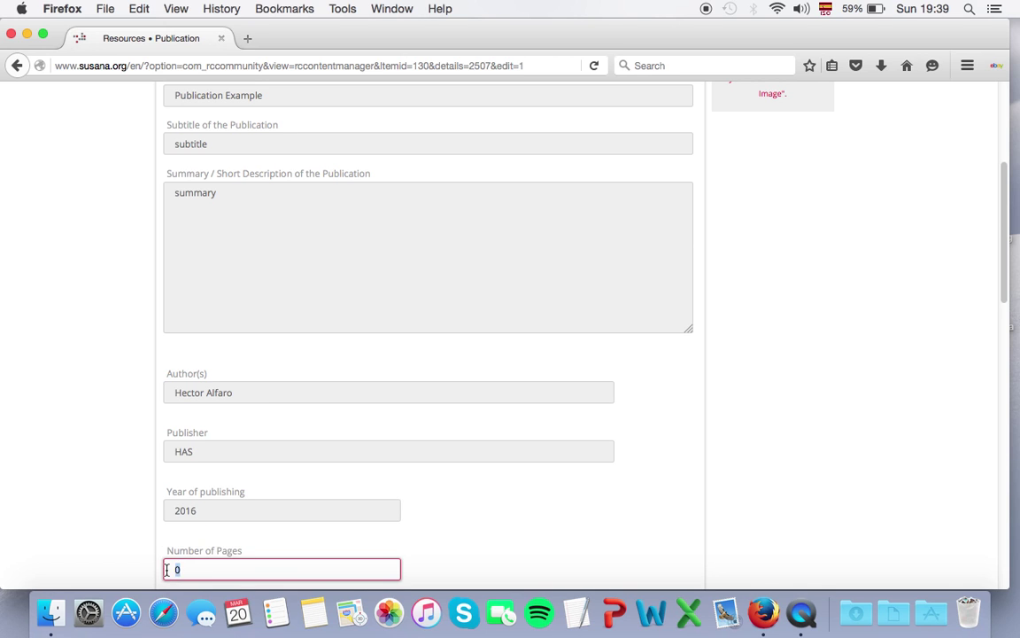
left_click(432, 514)
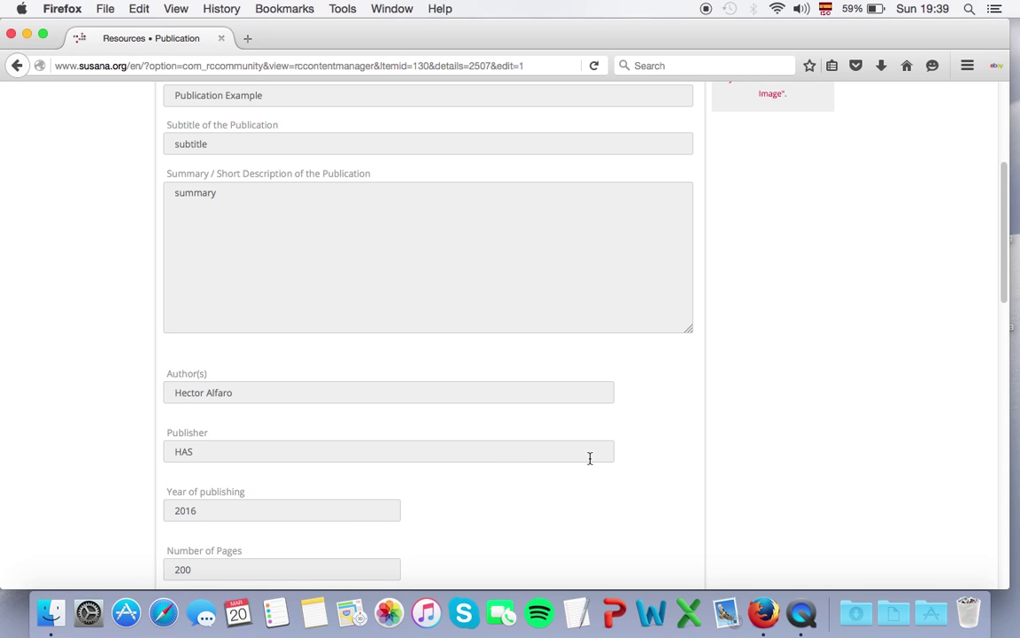
Save the publication entry with the content summary, keywords and additional information left empty, and acknowledge the confirmation
scroll(590, 443, "down", 5)
scroll(162, 375, "down", 10)
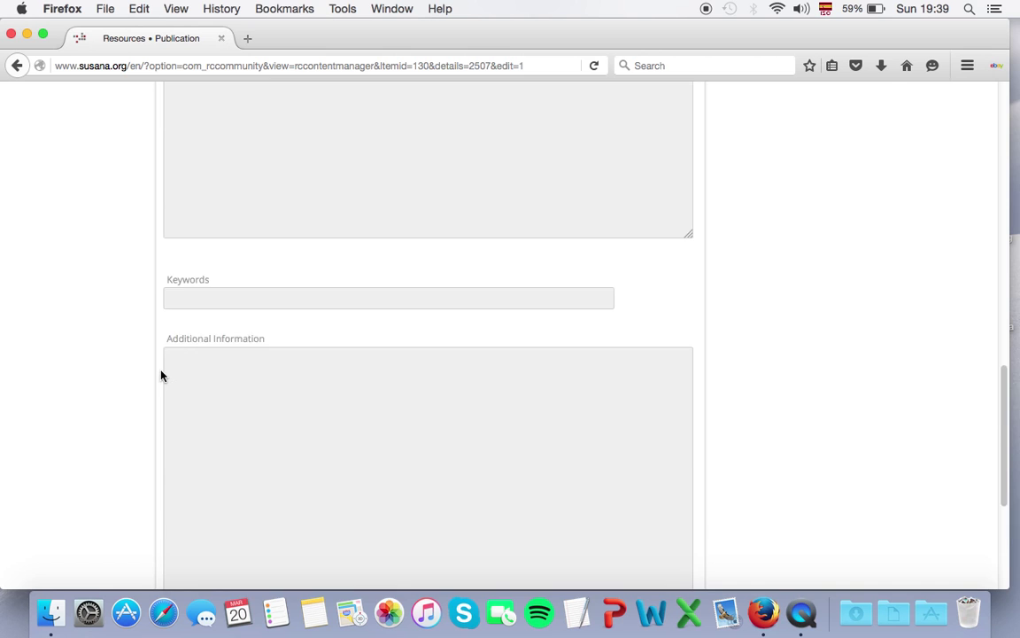
left_click(182, 413)
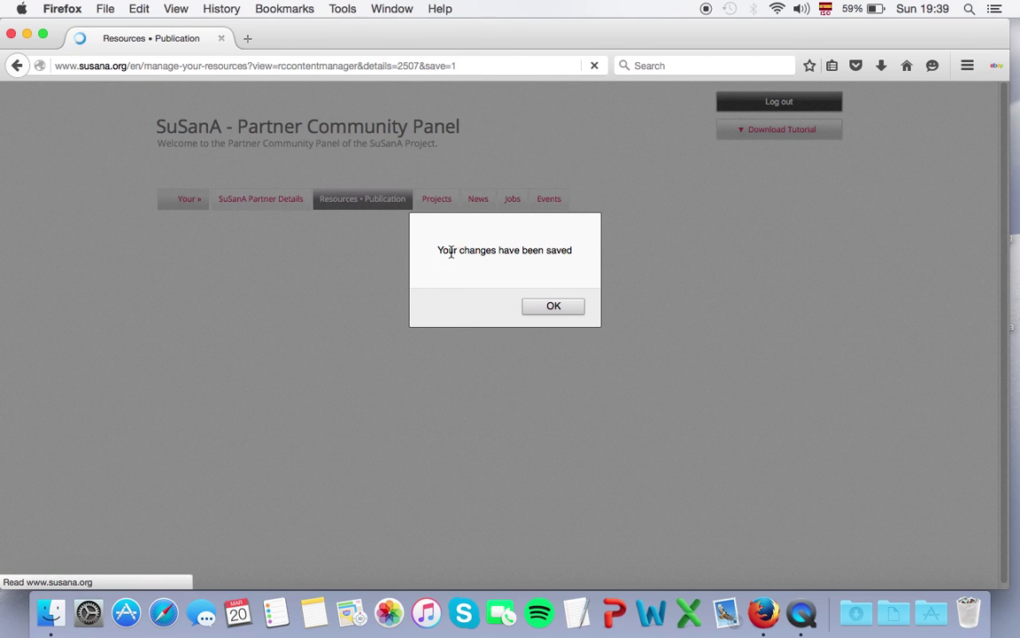
left_click(553, 305)
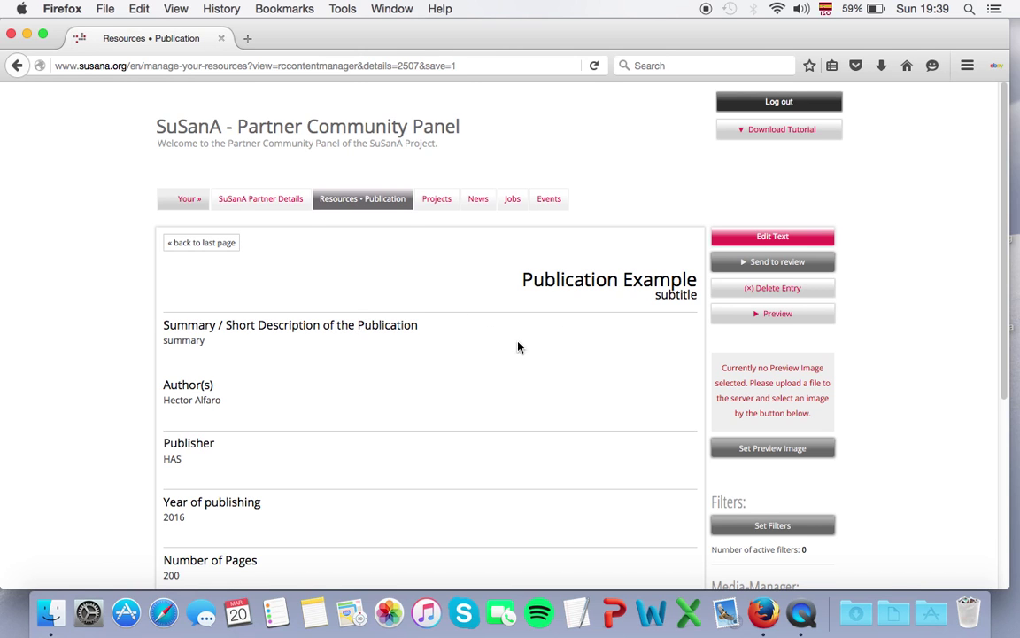
Open PDF file management for the publication entry and choose PUBSUB.pdf from the Desktop as the file for upload
scroll(620, 356, "down", 1)
scroll(626, 310, "down", 2)
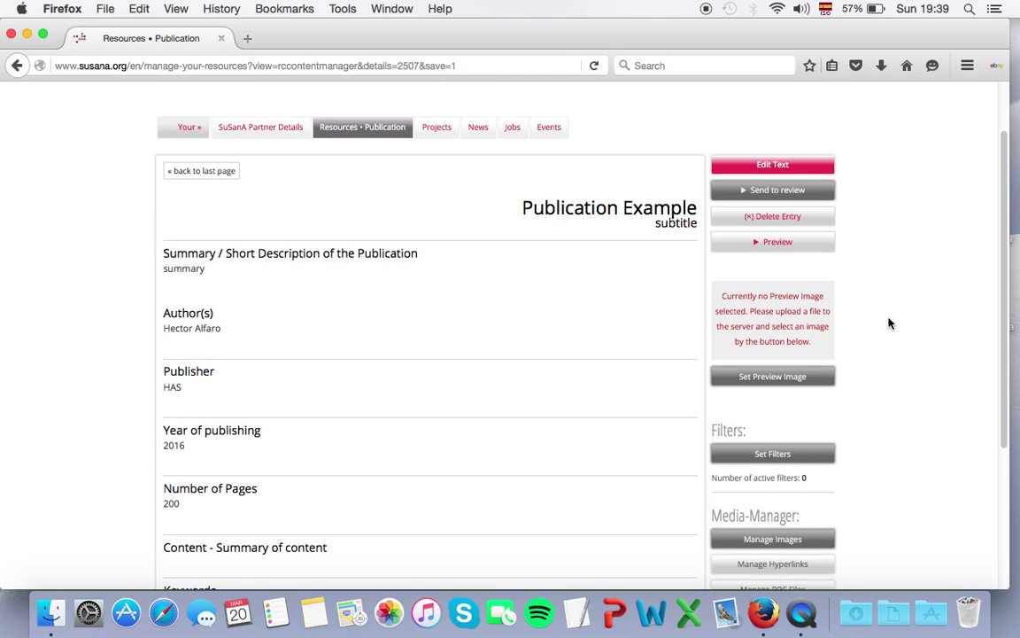
scroll(899, 331, "down", 2)
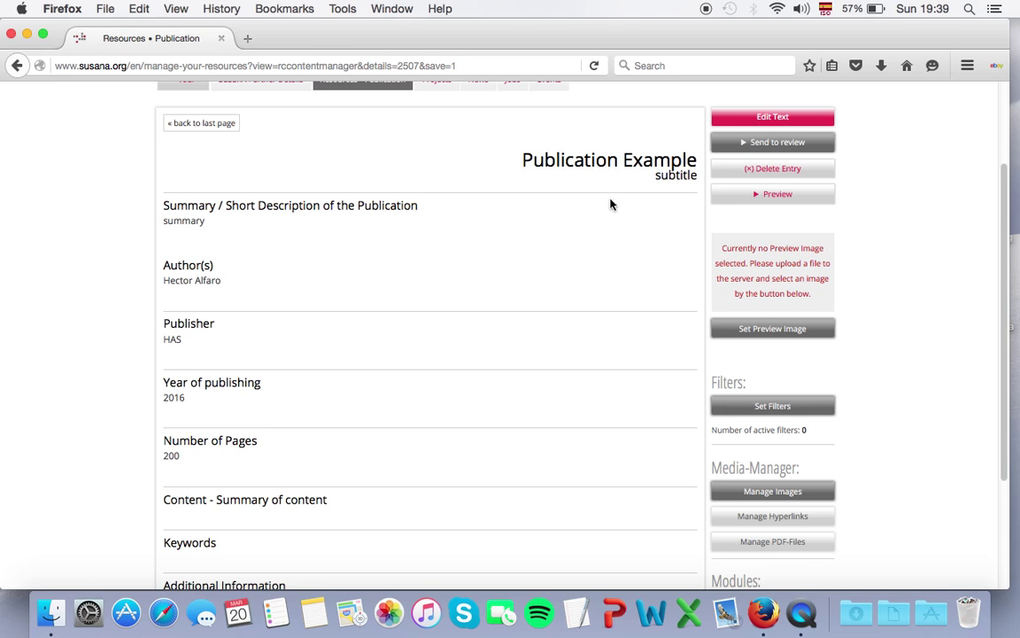
scroll(882, 300, "down", 1)
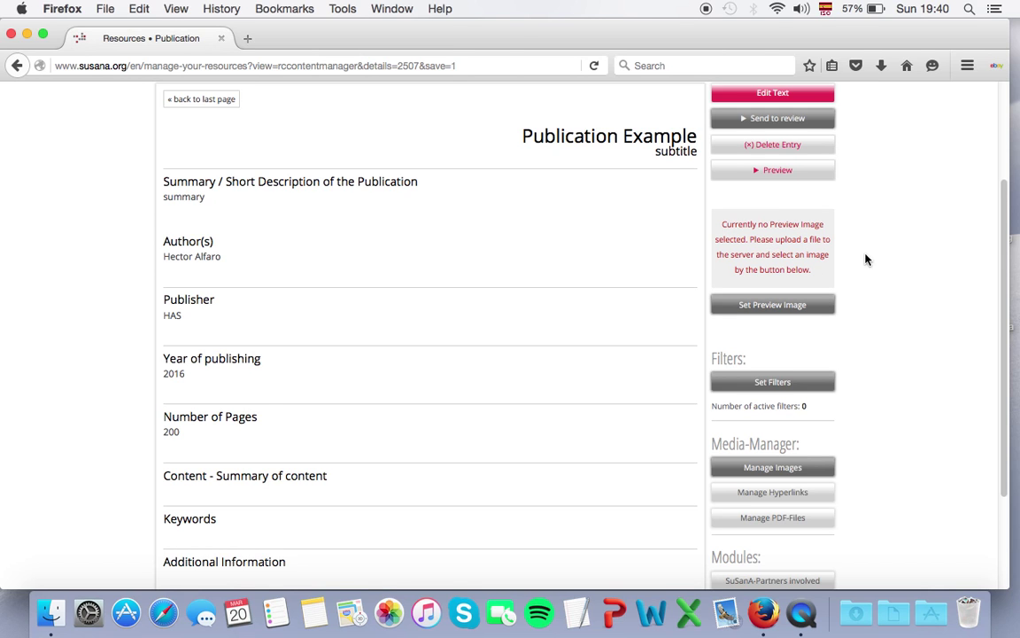
scroll(903, 261, "down", 3)
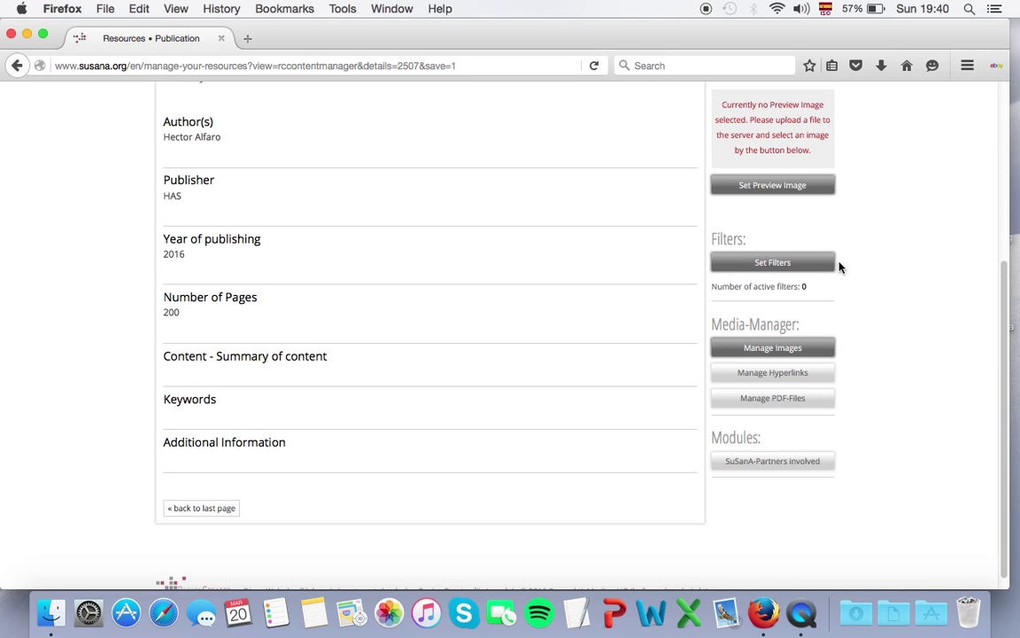
scroll(869, 296, "down", 1)
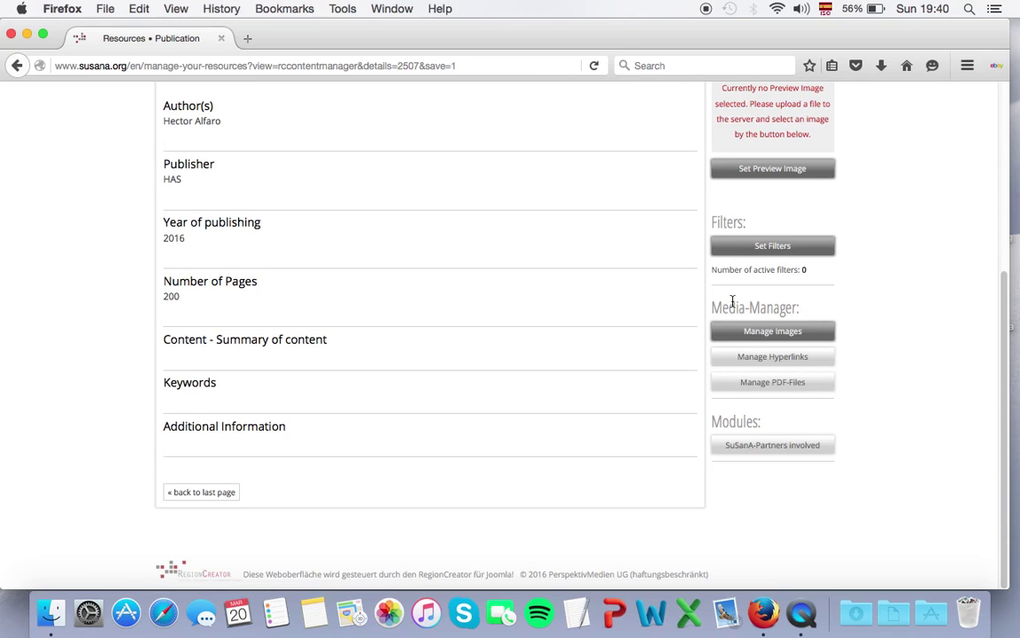
left_click(751, 388)
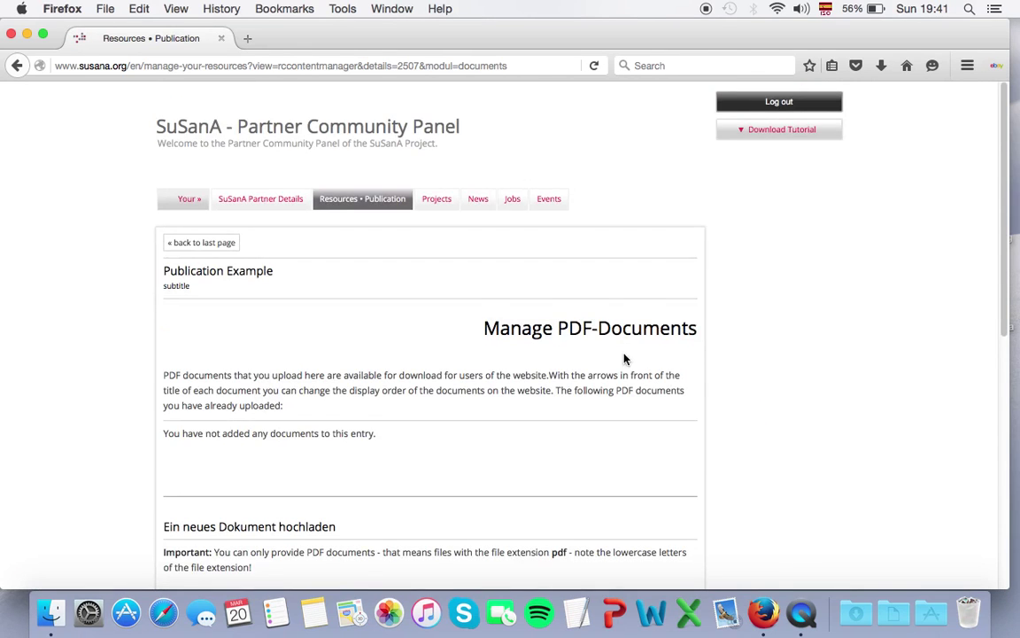
scroll(628, 359, "down", 5)
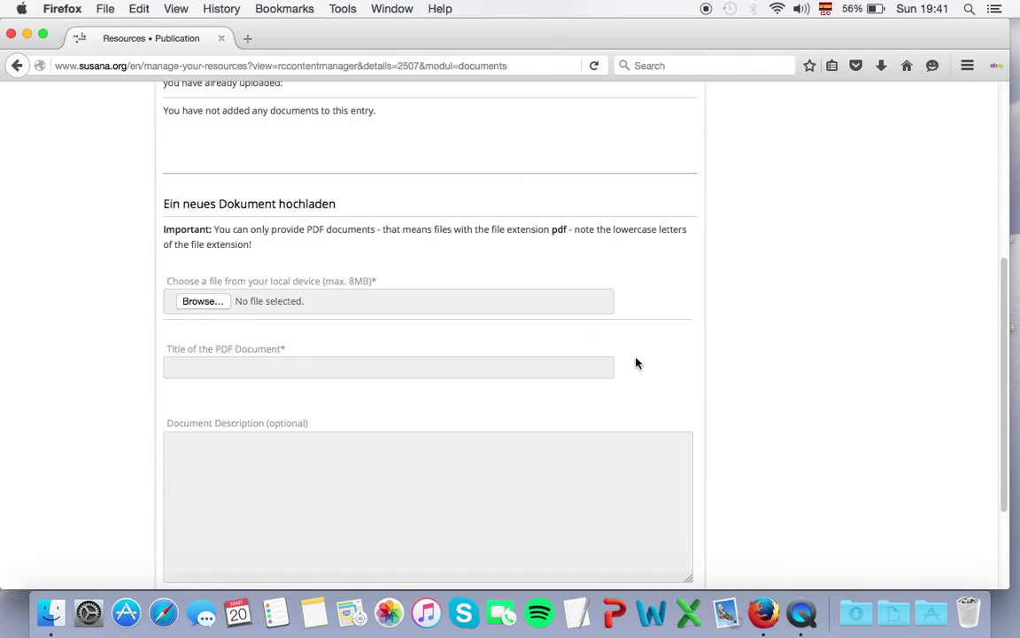
left_click(202, 302)
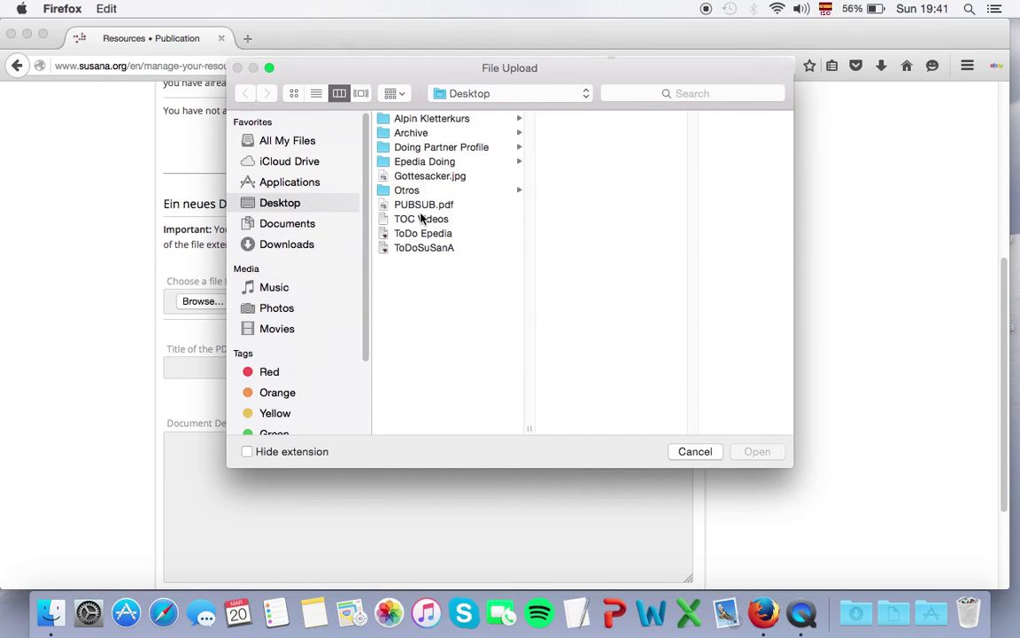
left_click(422, 206)
left_click(757, 452)
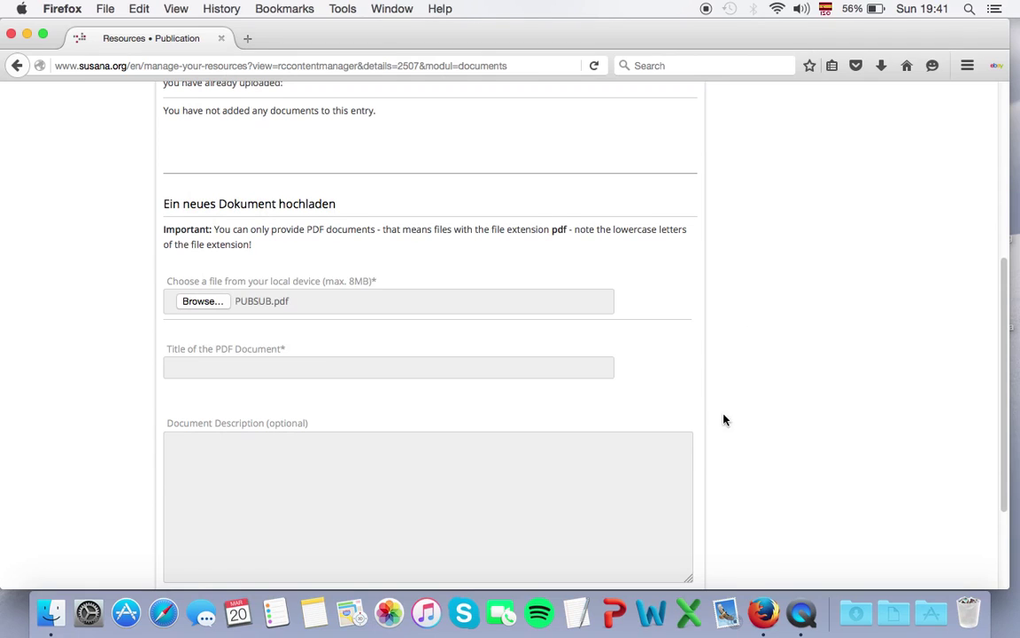
Set the title of the PDF document to "Publication Example"
left_click(278, 365)
left_click(278, 364)
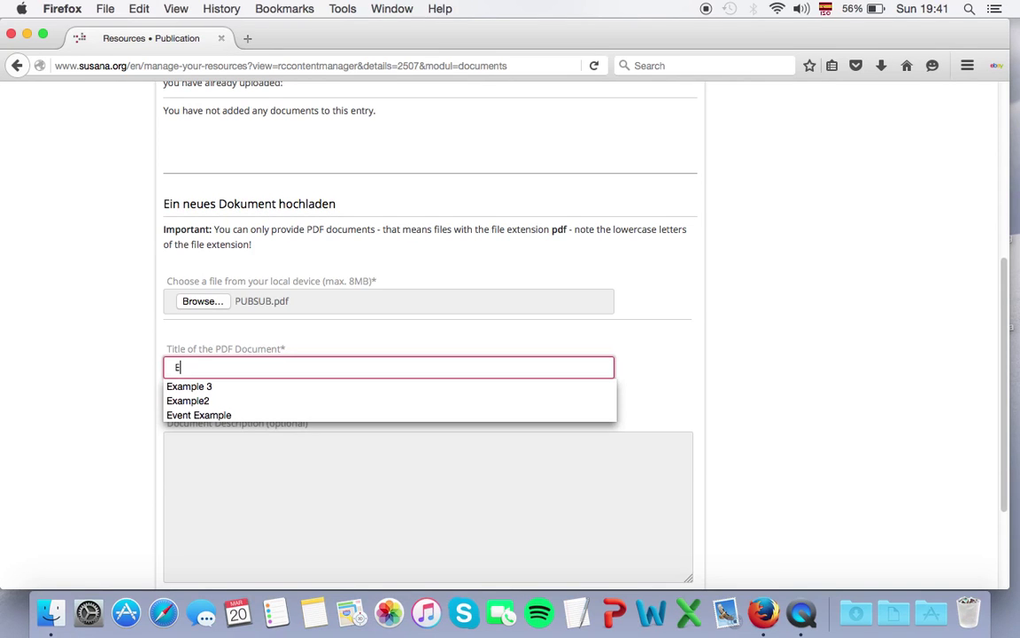
key("Escape")
type("Publ")
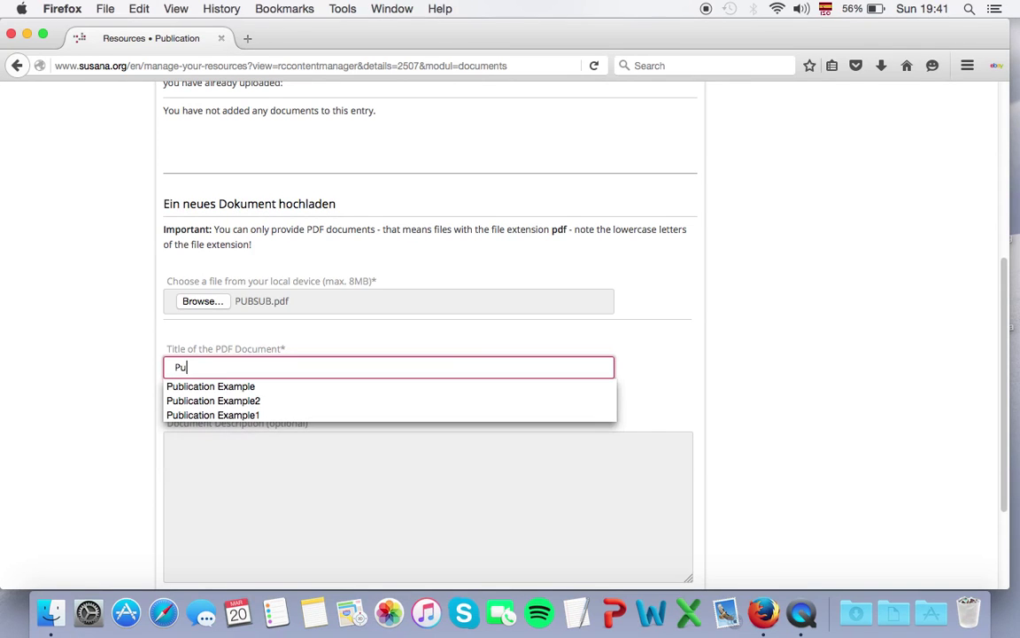
key("Down")
key("Return")
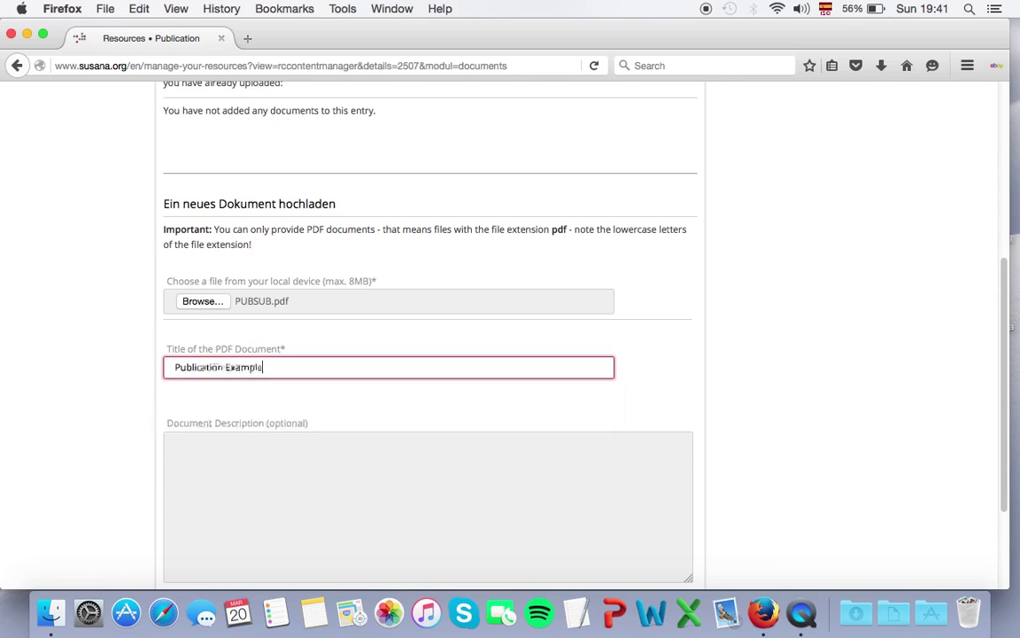
Upload the PDF document without a description and return to the publication entry's page
left_click(227, 471)
scroll(231, 478, "down", 3)
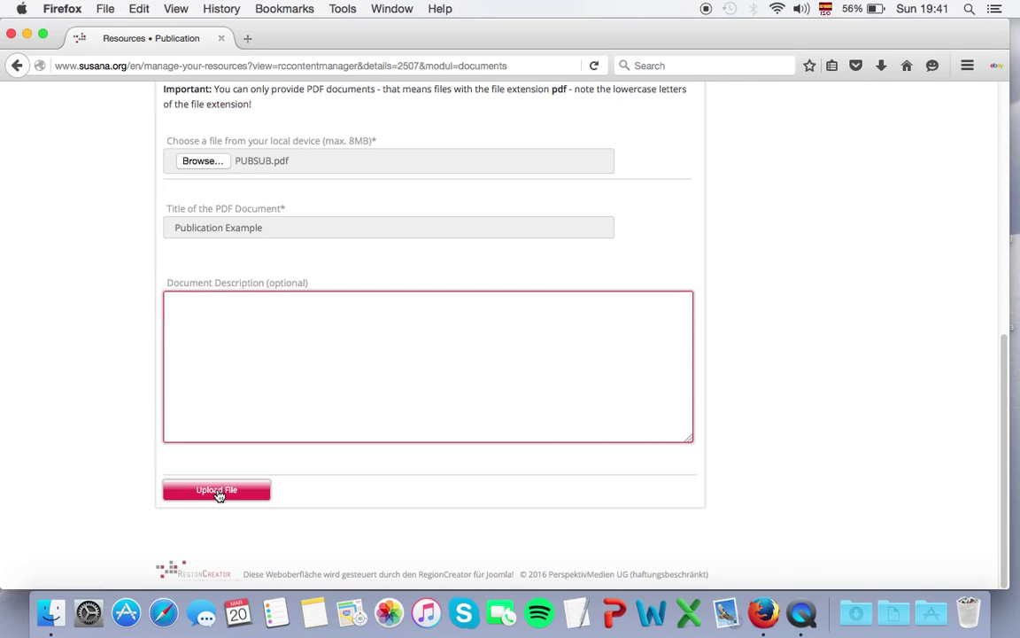
left_click(218, 492)
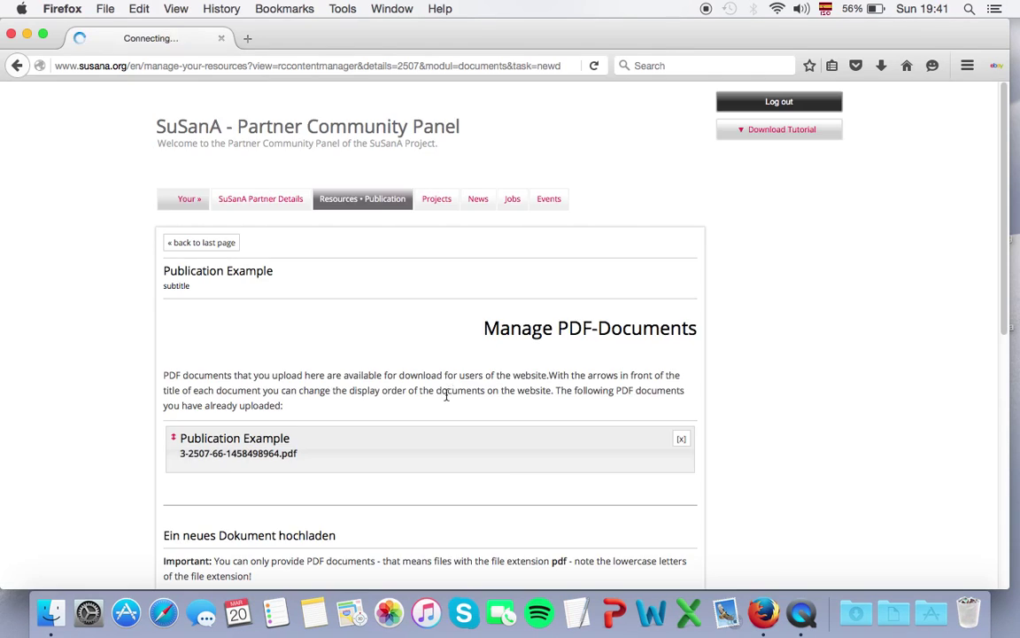
left_click(226, 248)
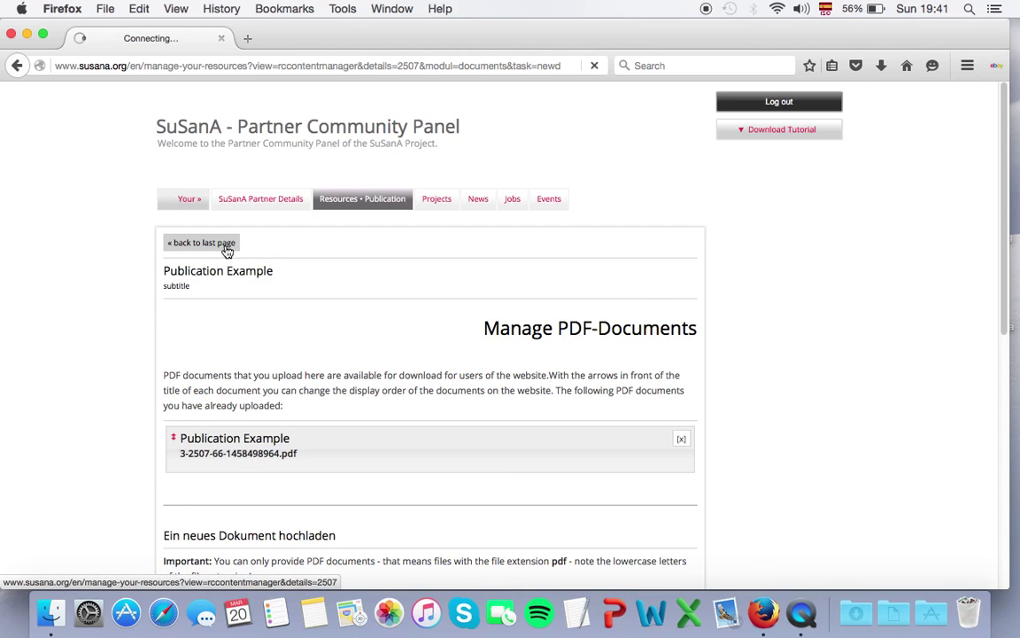
Open the module for the SuSanA partners involved in the publication entry
scroll(602, 396, "down", 2)
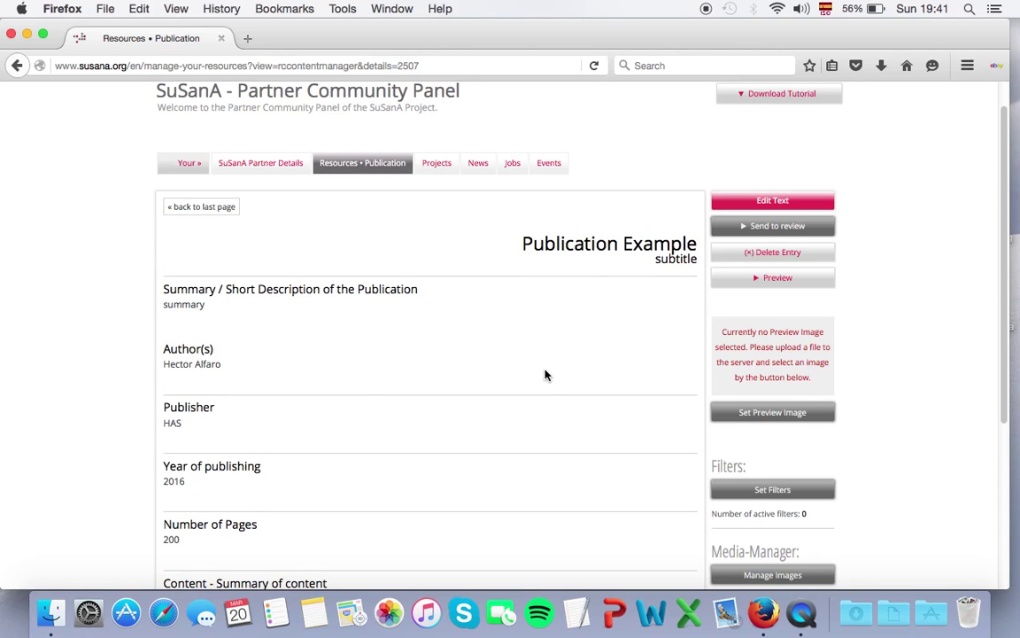
scroll(553, 374, "down", 1)
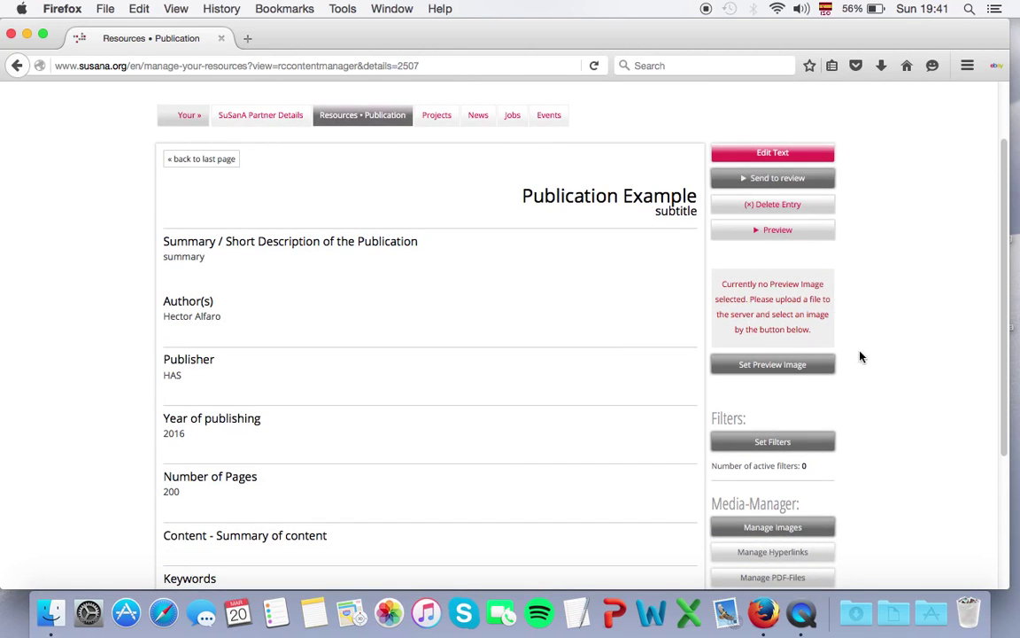
scroll(863, 380, "down", 1)
scroll(885, 398, "down", 3)
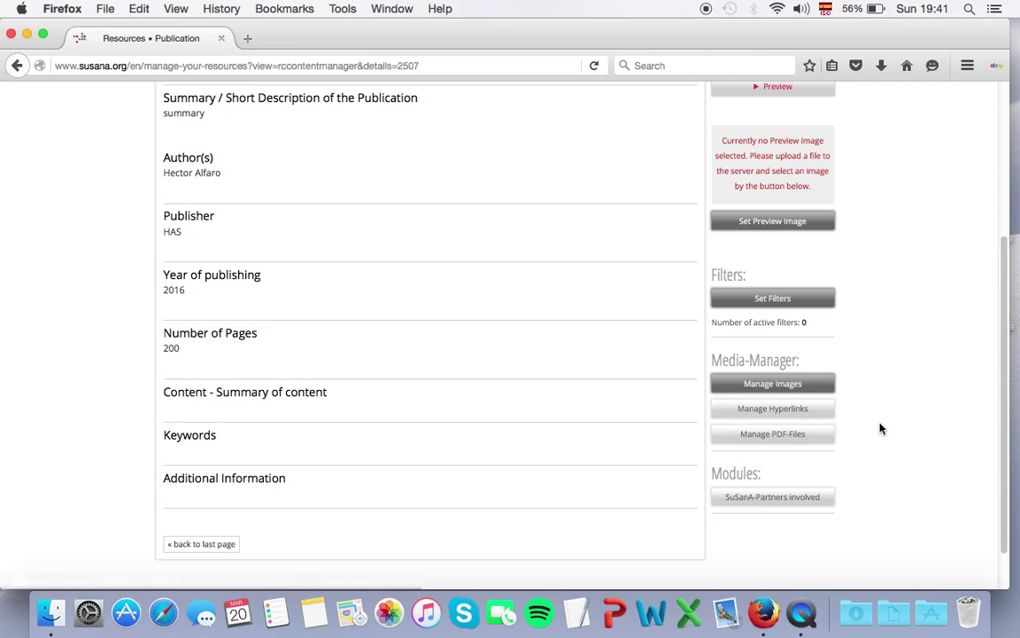
scroll(881, 427, "down", 2)
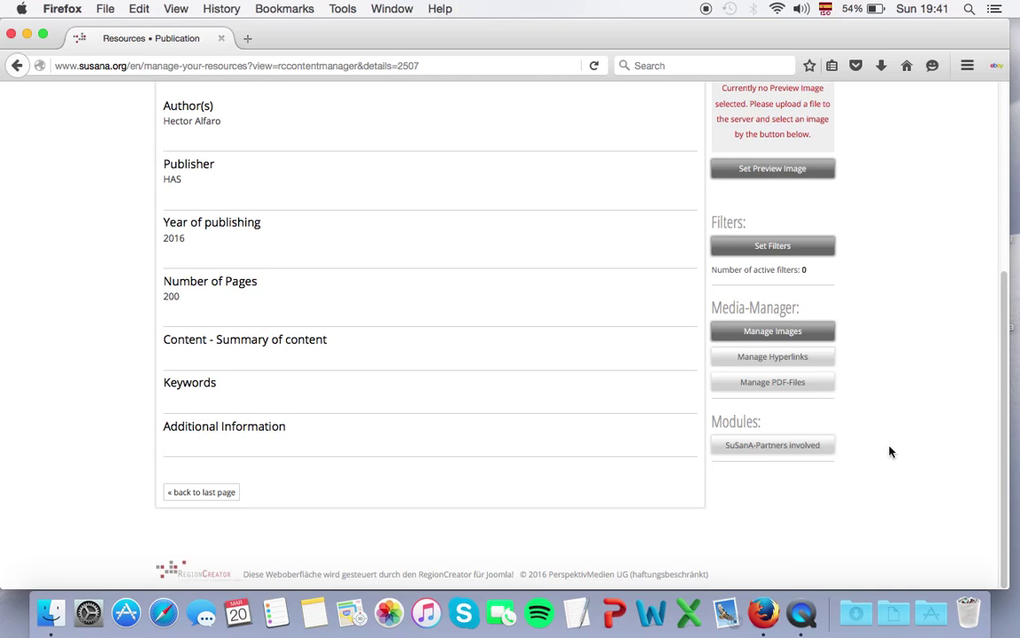
left_click_drag(777, 420, 708, 421)
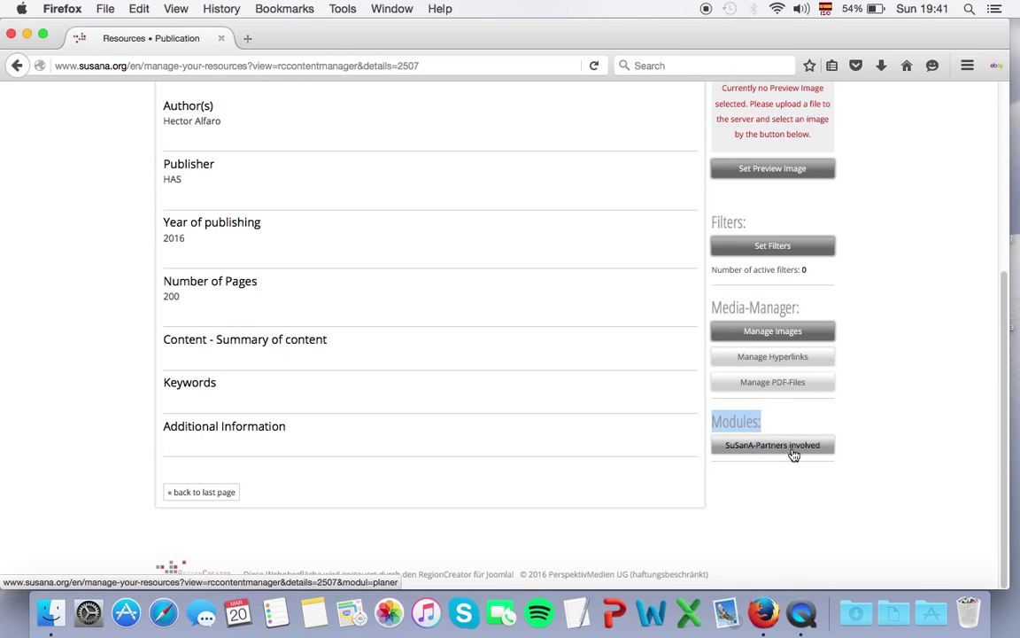
left_click(757, 447)
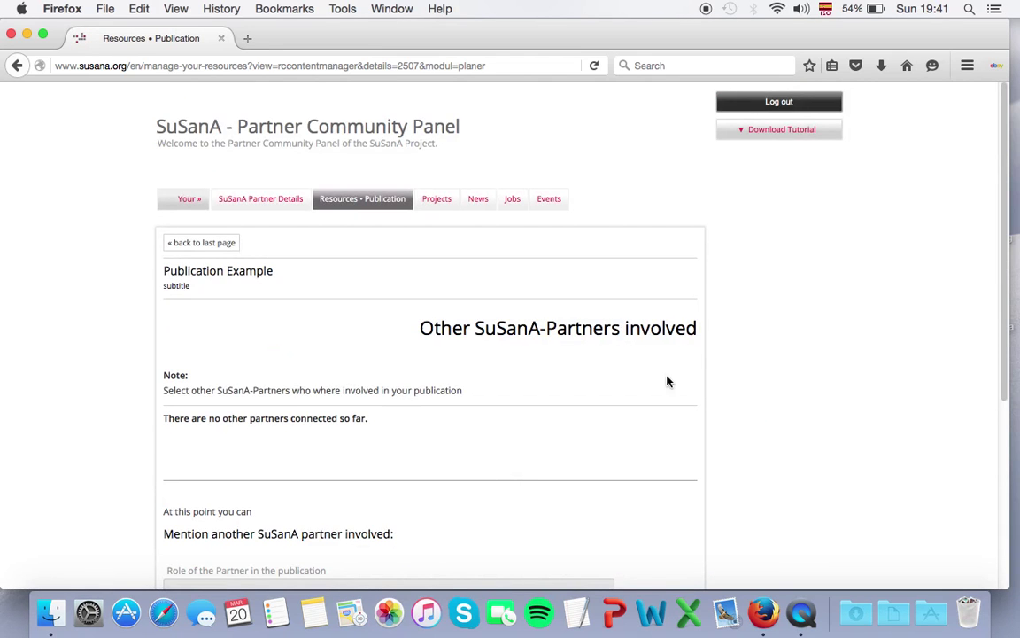
Look up "agua" for the involved partner and select AGUATUYA as the organisation, without a trailing dash
scroll(667, 382, "down", 2)
scroll(666, 390, "down", 4)
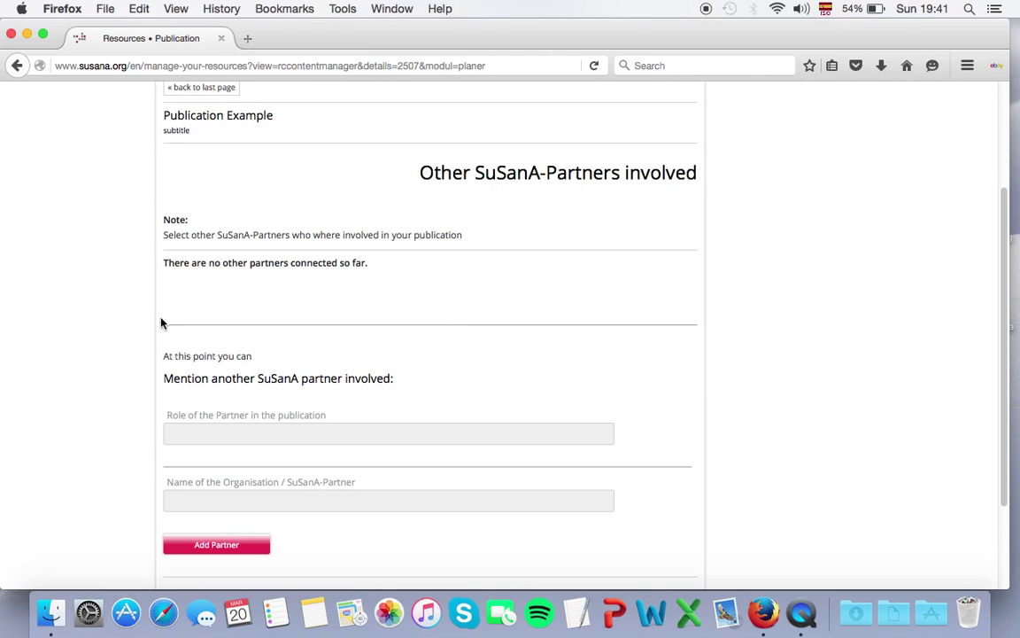
scroll(147, 333, "down", 1)
scroll(147, 333, "down", 2)
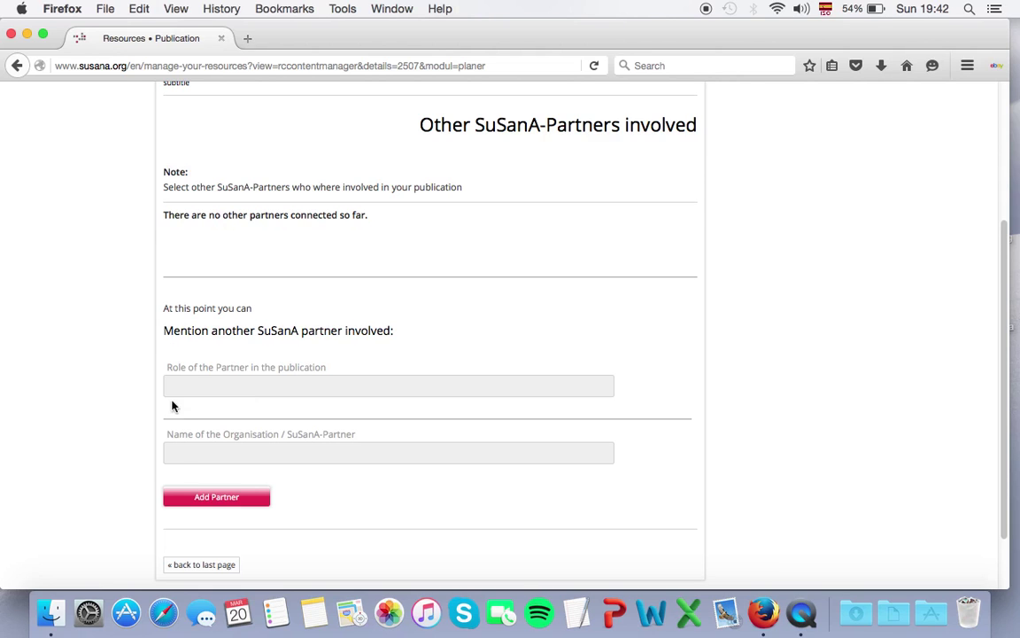
left_click(189, 452)
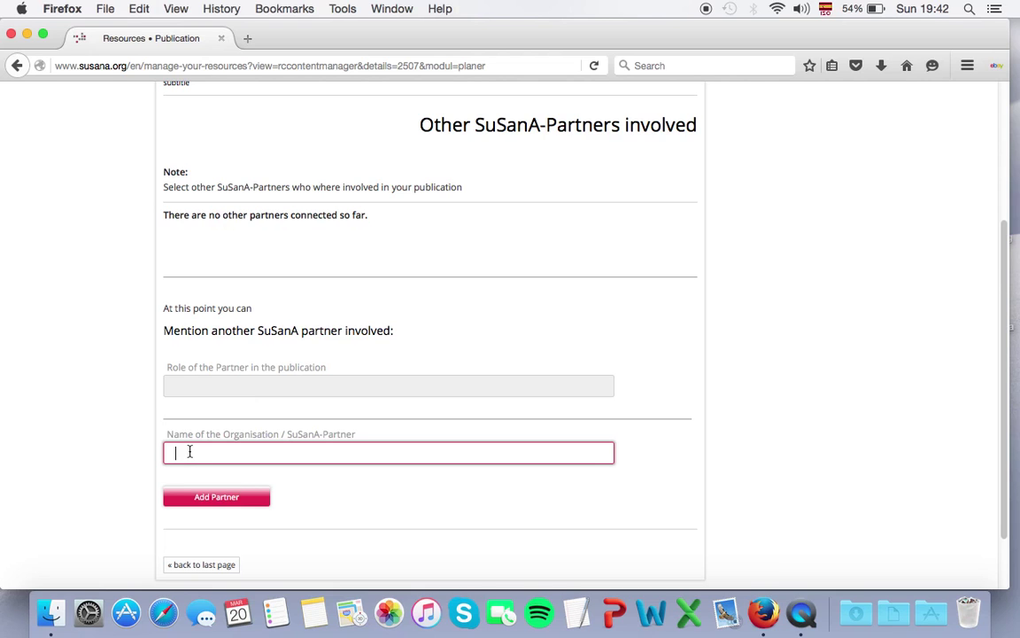
left_click_drag(171, 438, 351, 444)
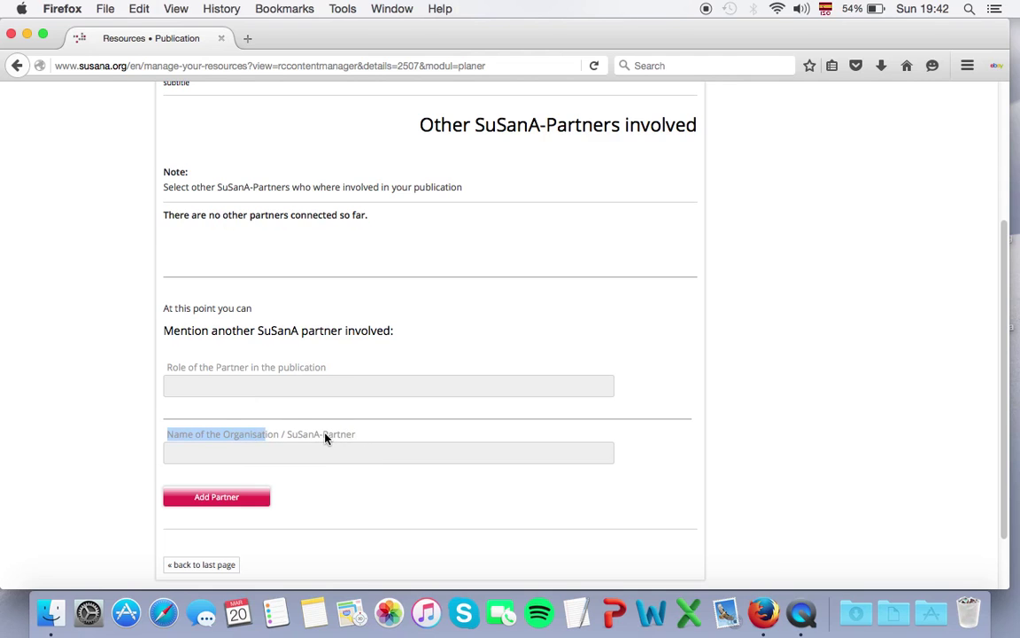
left_click(325, 437)
left_click(220, 453)
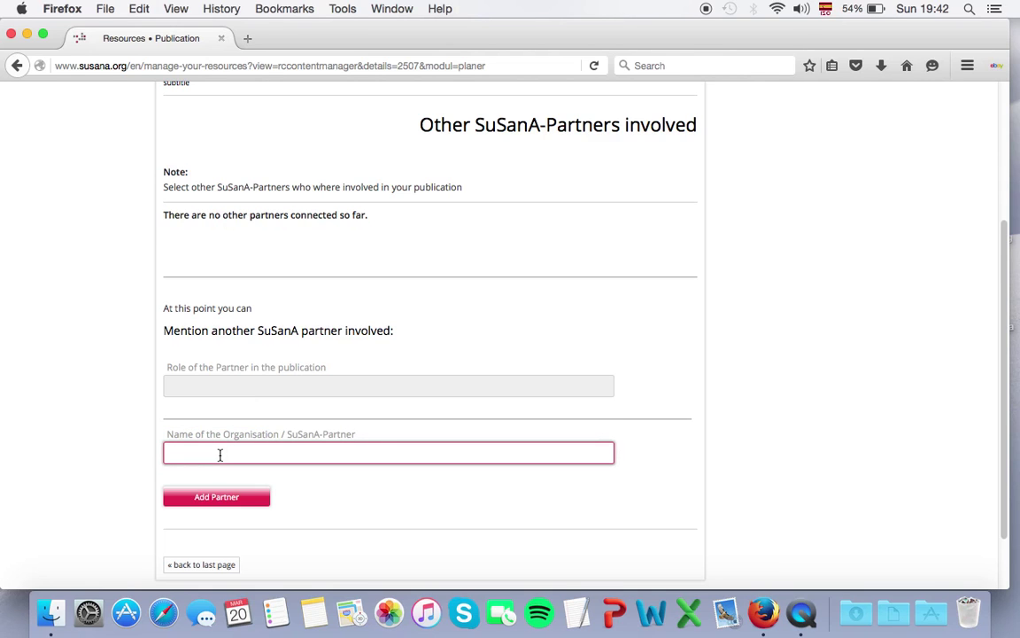
type("agua")
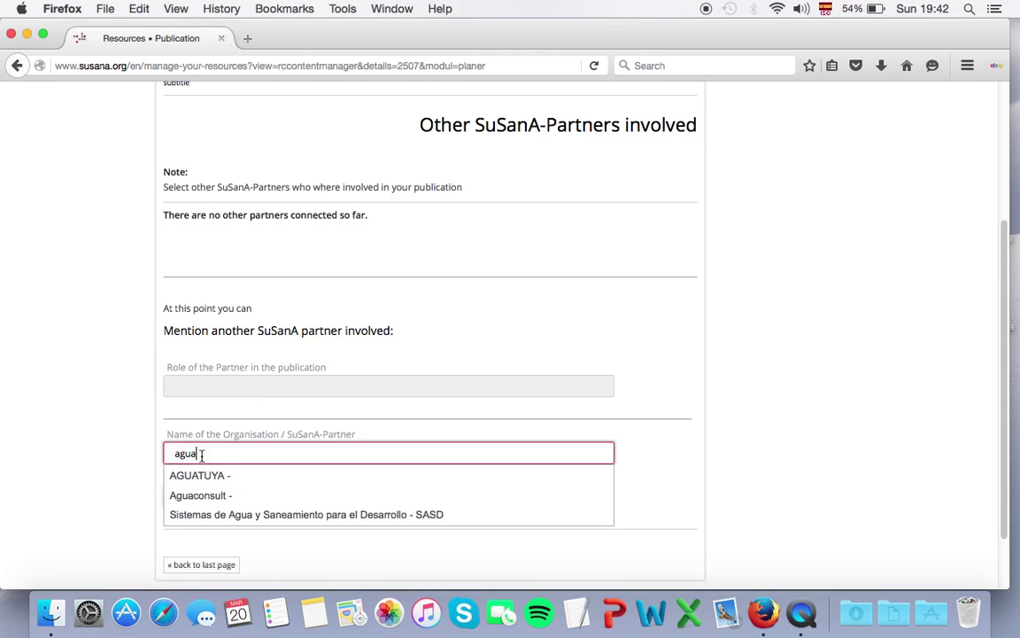
left_click(184, 479)
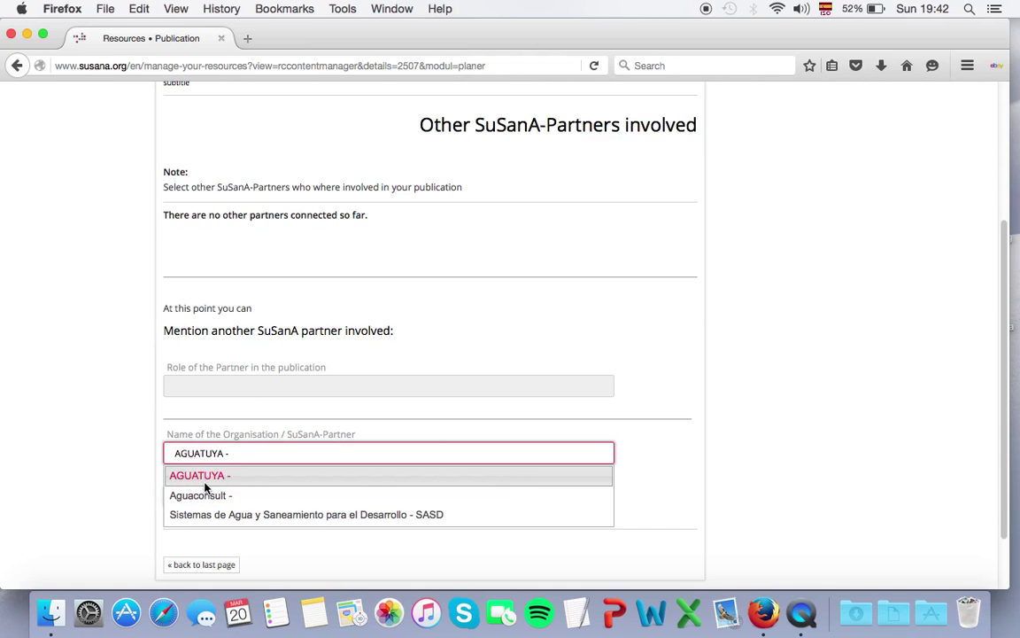
left_click(204, 476)
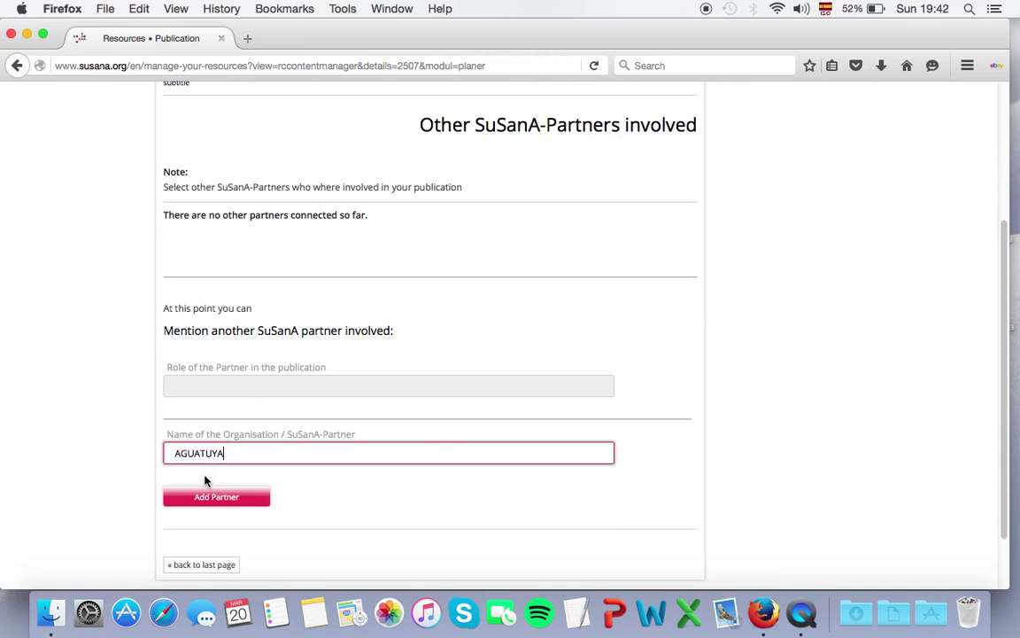
key("BackSpace")
key("BackSpace")
Set AGUATUYA's role in the publication to "Foreword" and add it as an involved partner
left_click(223, 386)
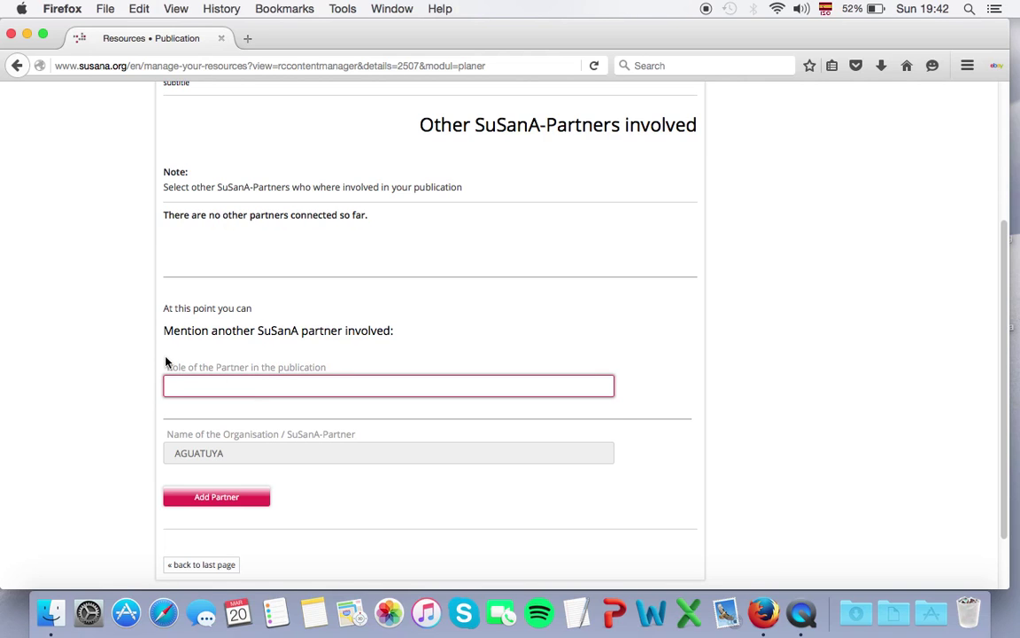
type("Fore")
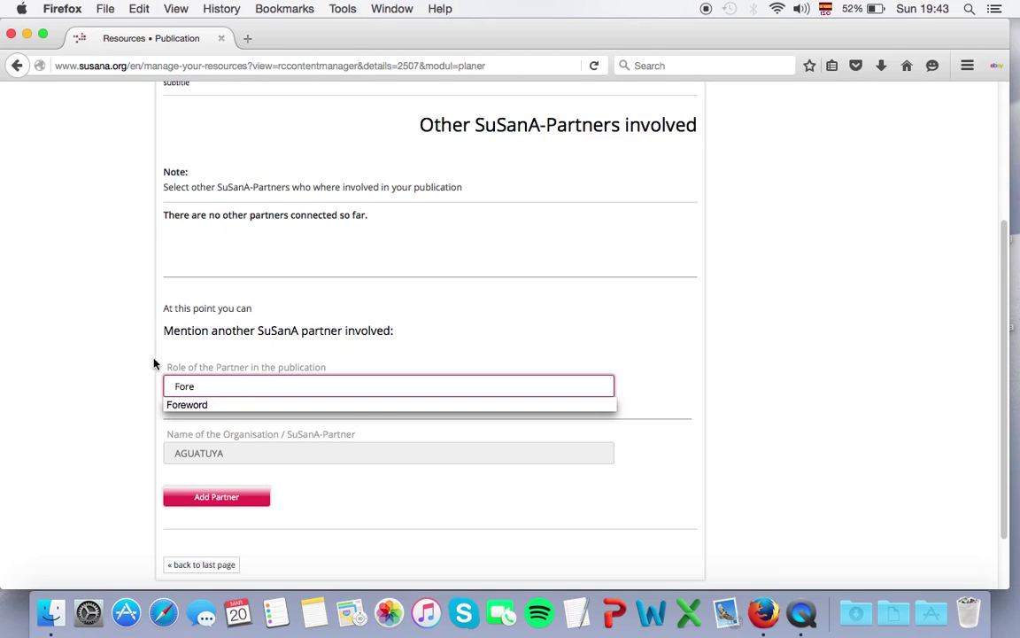
left_click(196, 403)
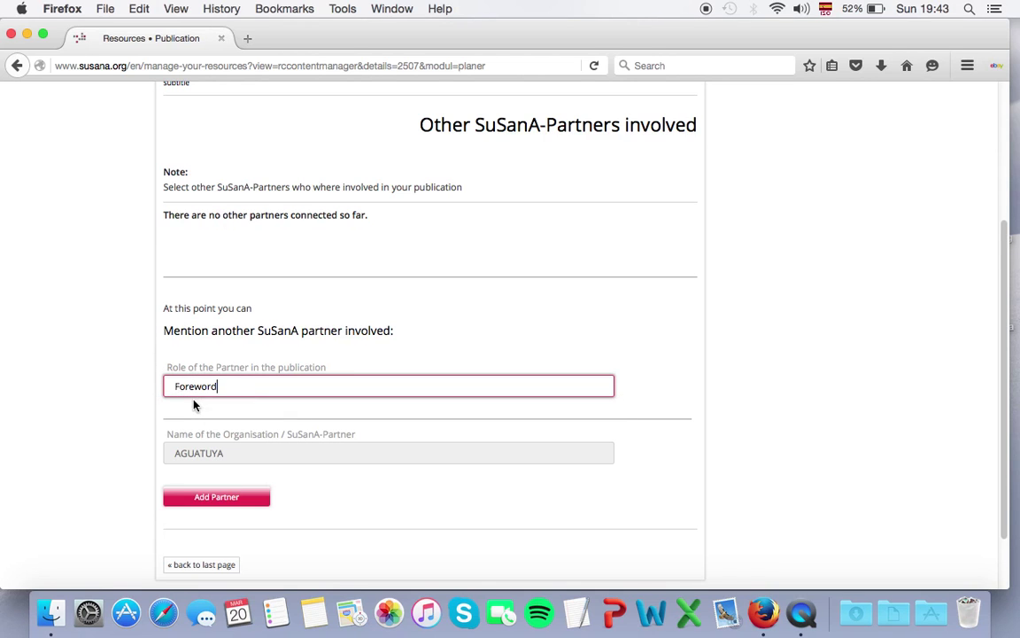
left_click(191, 499)
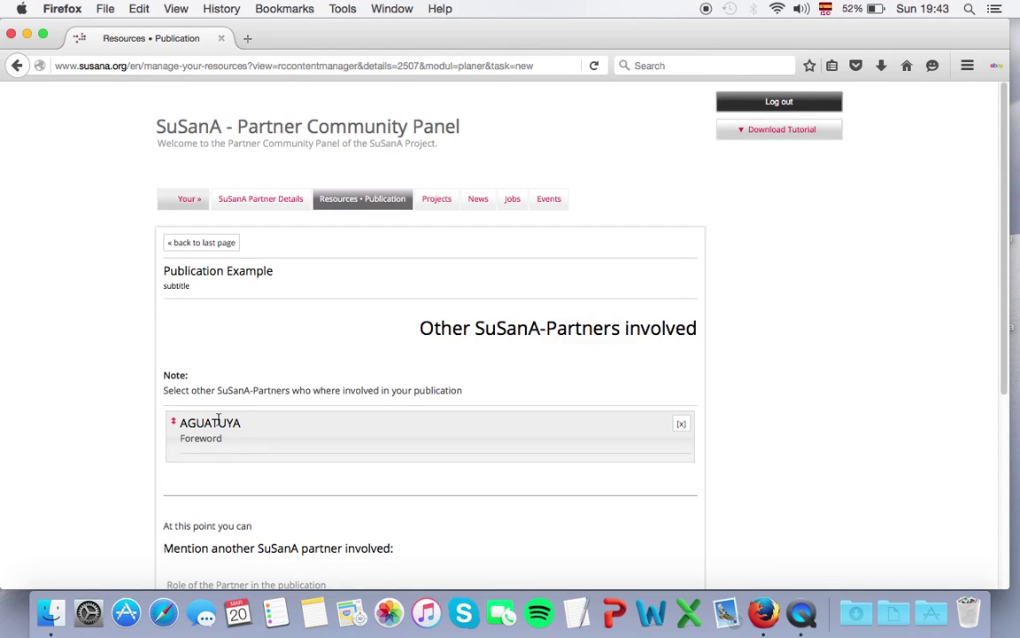
Add Aguaconsult as a second involved partner with the role "Abstract" in the publication
scroll(270, 448, "down", 1)
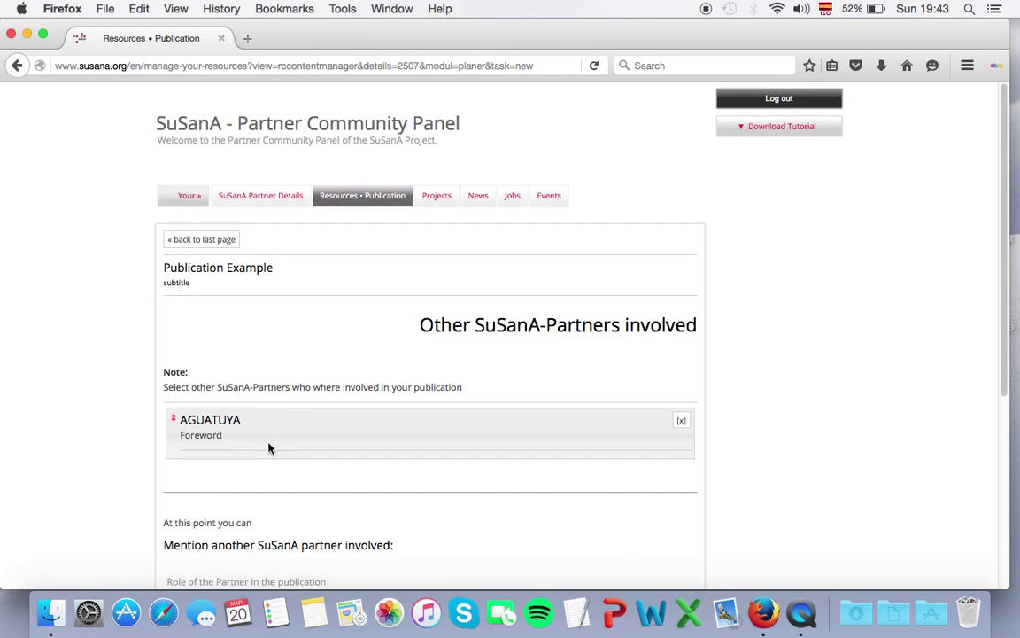
scroll(270, 445, "down", 5)
left_click(221, 454)
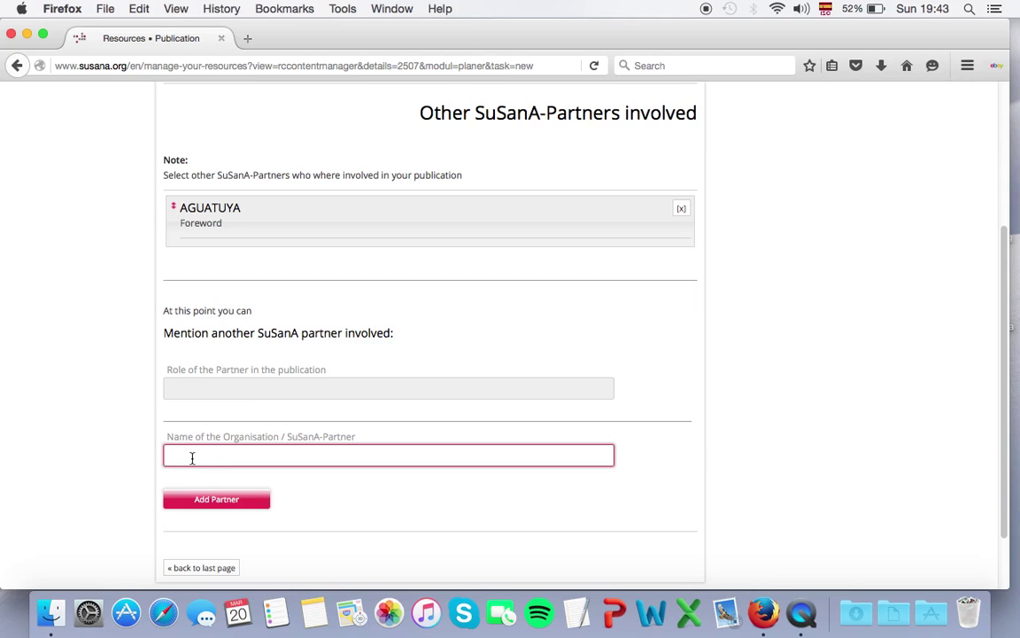
type("agua")
left_click(202, 501)
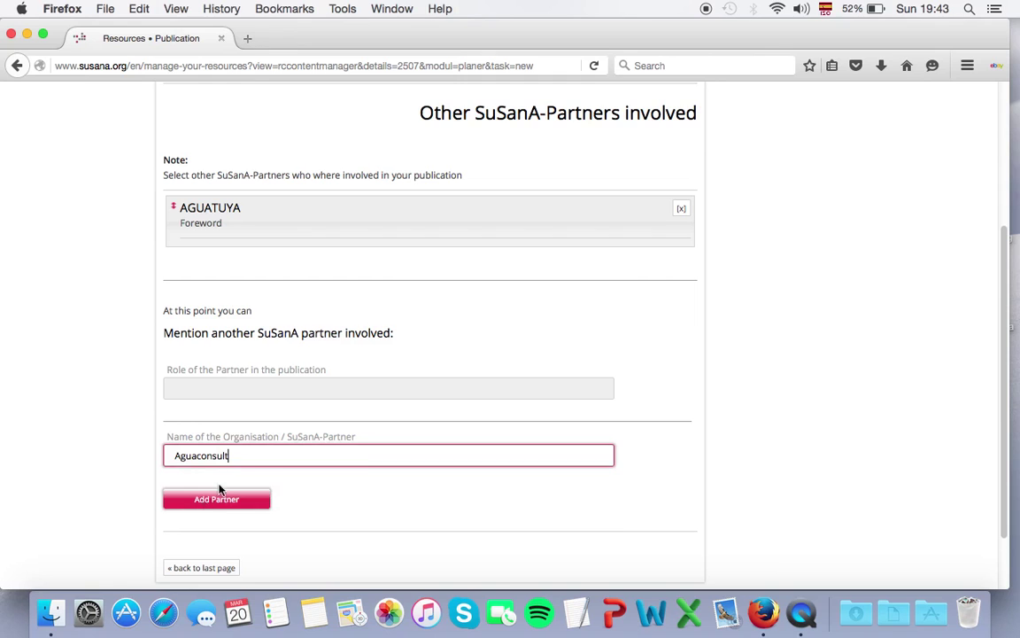
left_click(219, 387)
type("a")
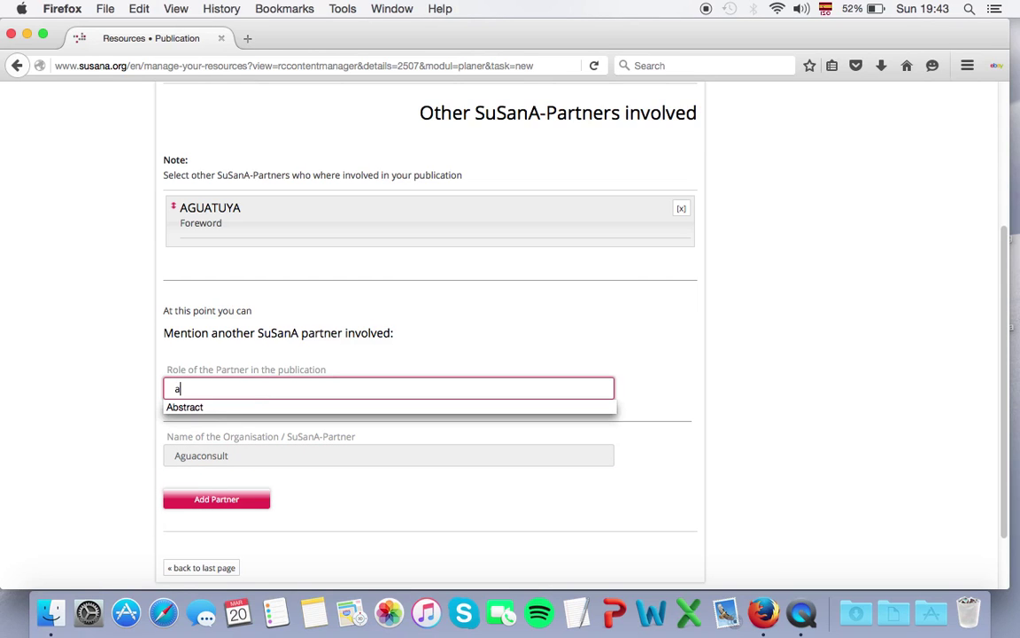
left_click(209, 407)
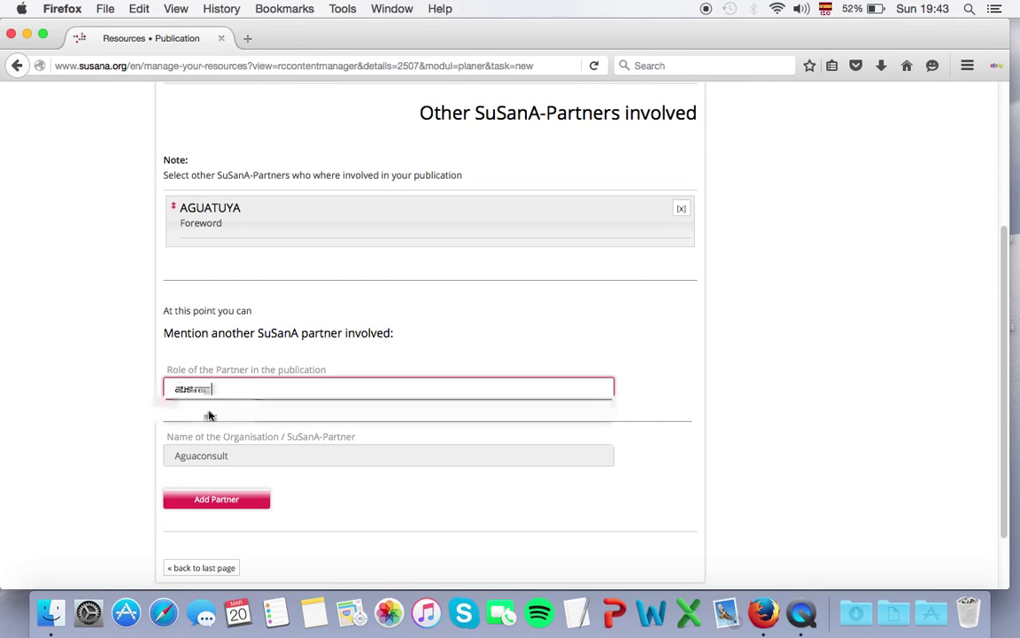
left_click(187, 509)
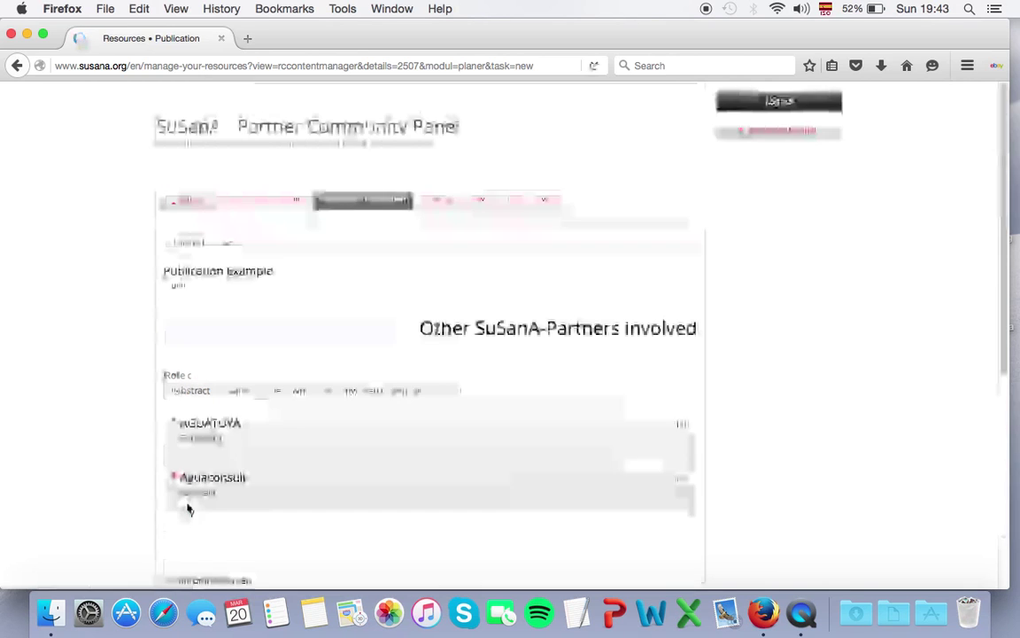
Move Aguaconsult above AGUATUYA in the list of involved partners and save the new ordering
scroll(362, 402, "down", 1)
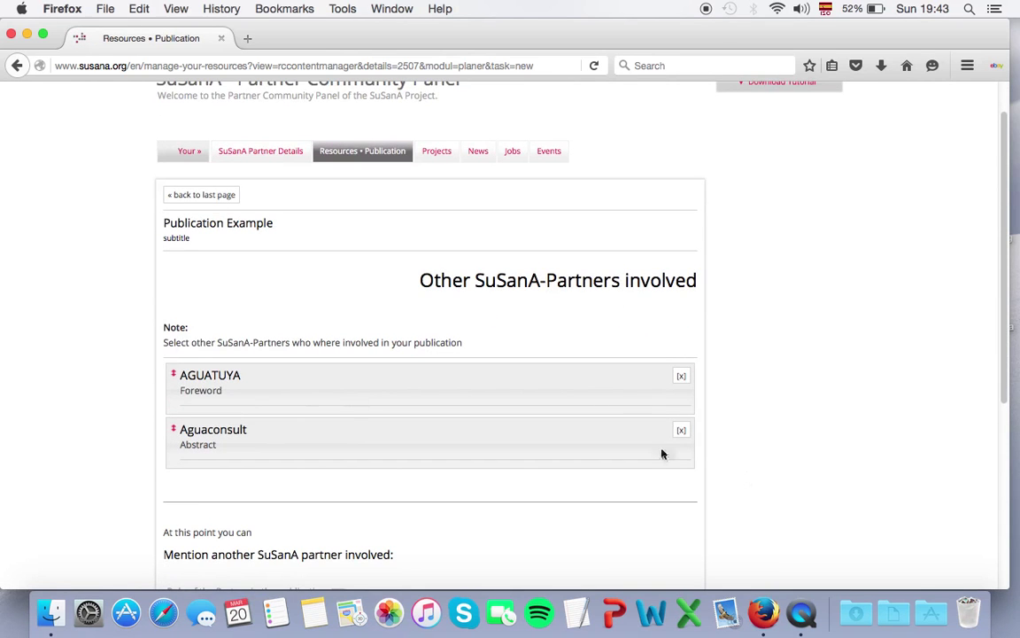
scroll(699, 464, "down", 1)
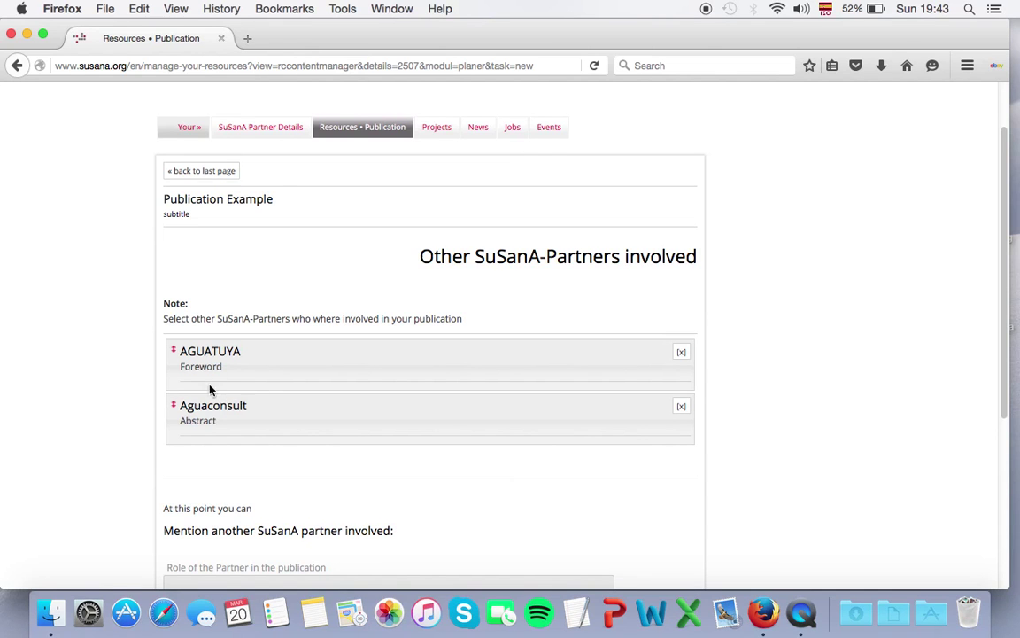
left_click_drag(253, 423, 248, 383)
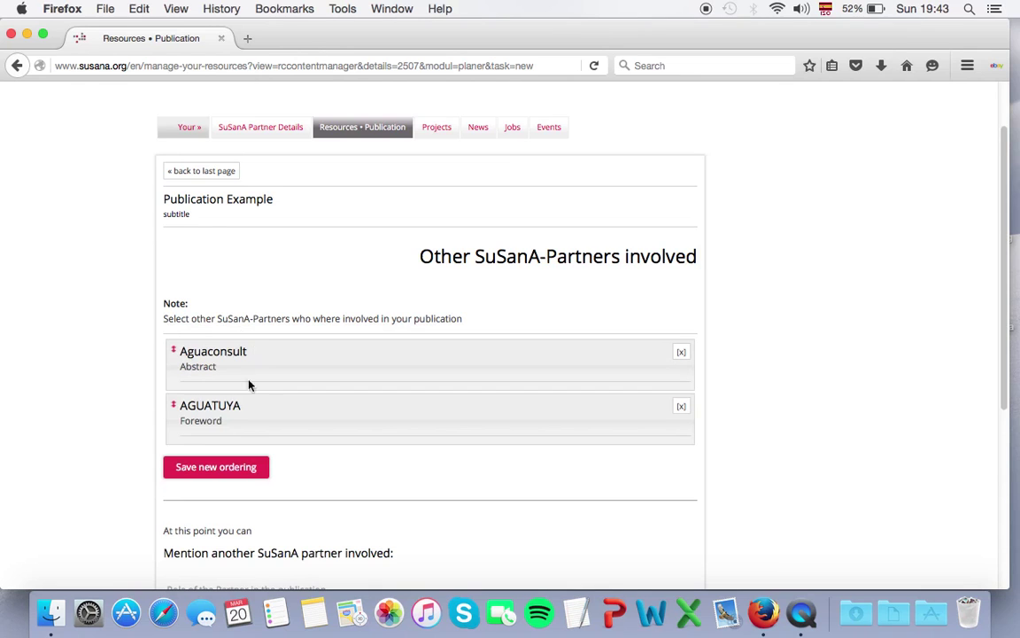
left_click(192, 469)
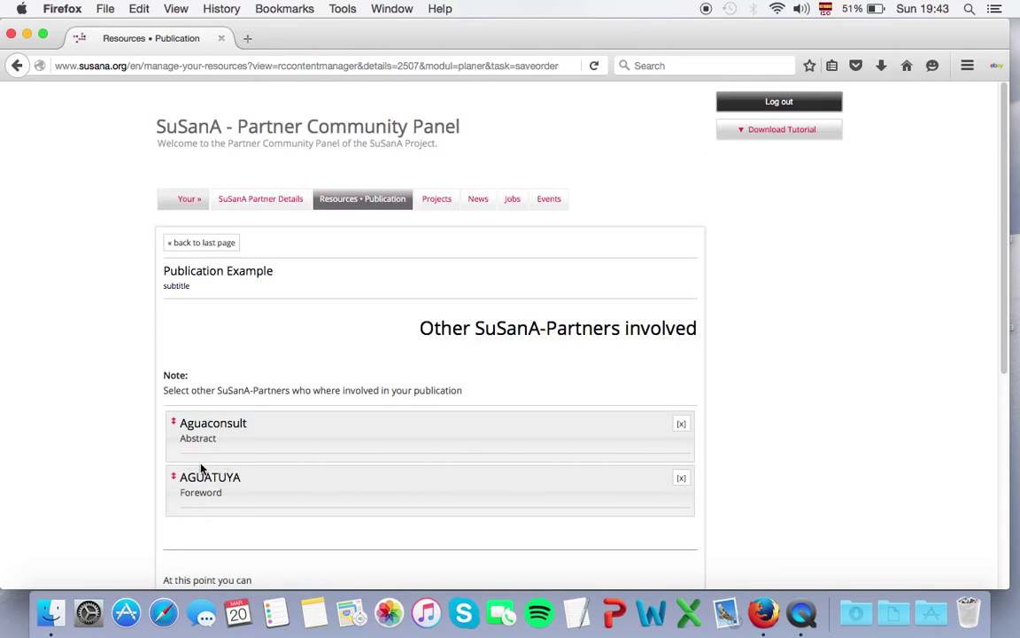
Return from the involved partners to the publication entry's page and look over its details and management options
scroll(752, 484, "down", 5)
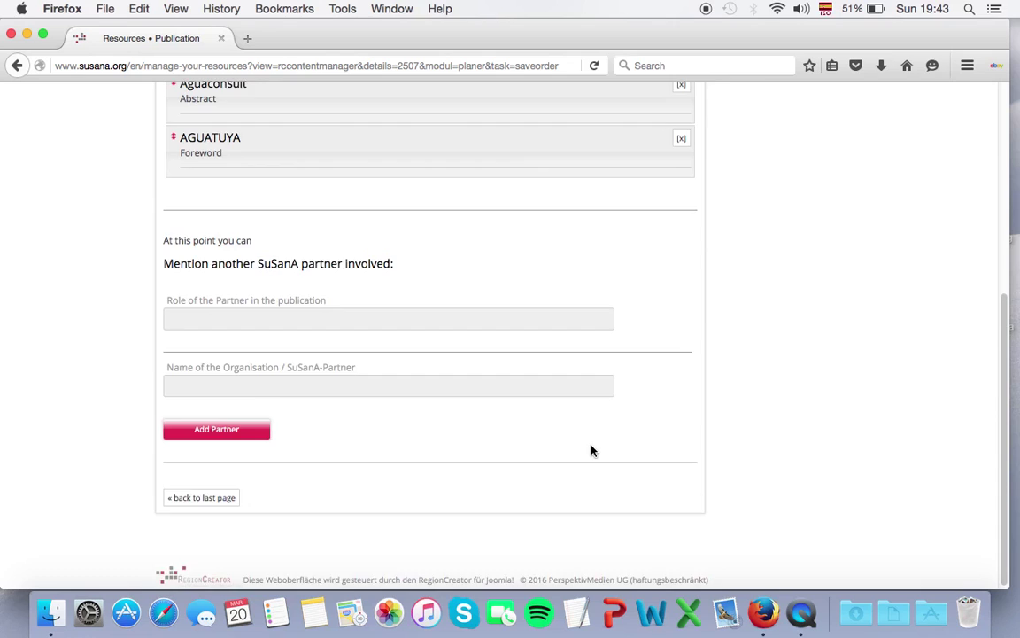
scroll(591, 449, "up", 1)
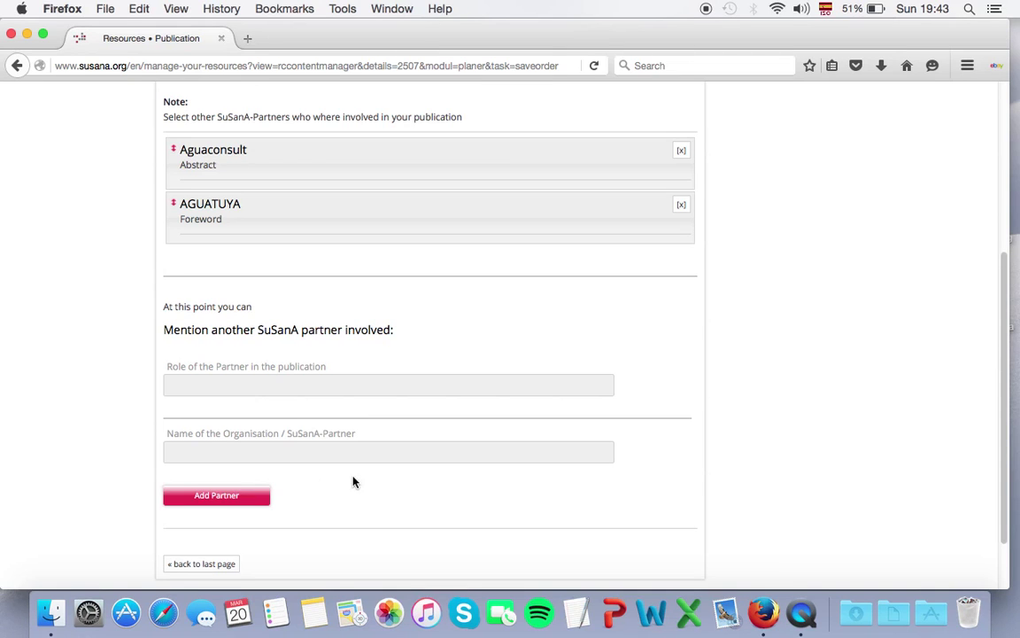
scroll(538, 526, "up", 5)
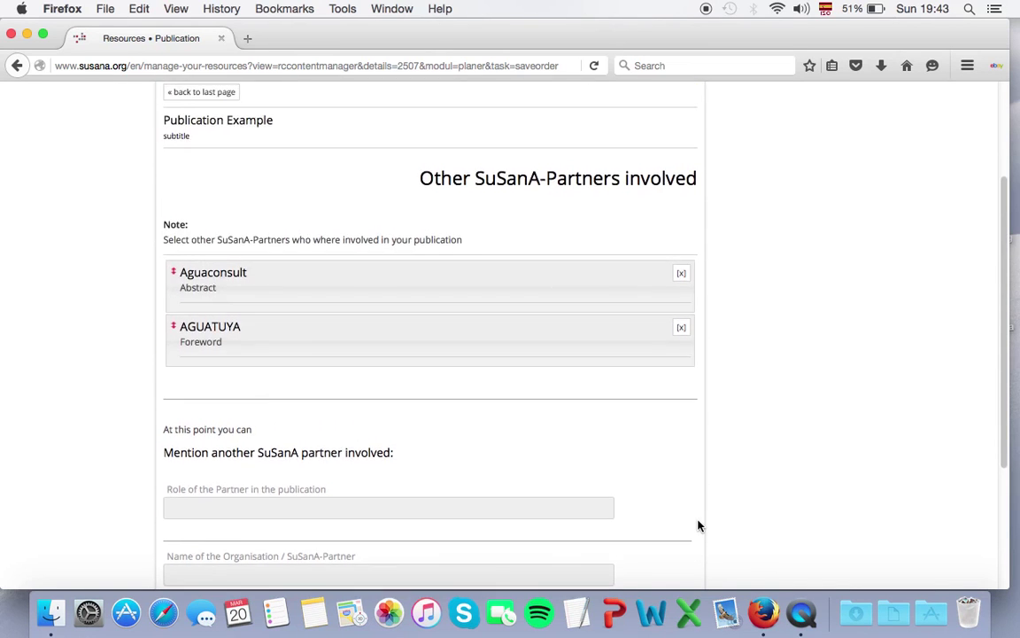
left_click(198, 245)
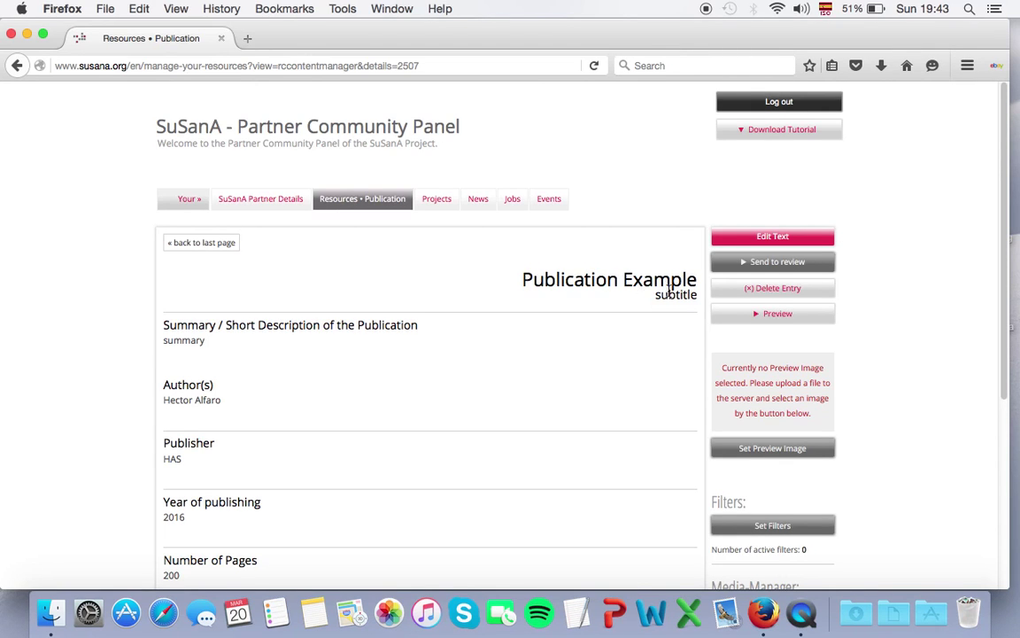
scroll(617, 294, "down", 3)
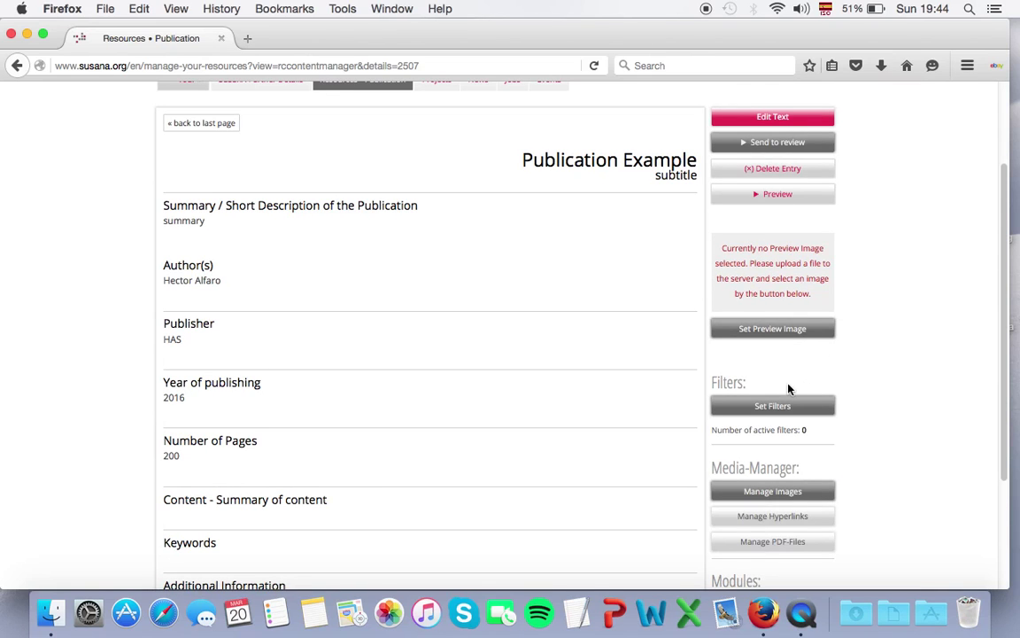
scroll(901, 385, "down", 3)
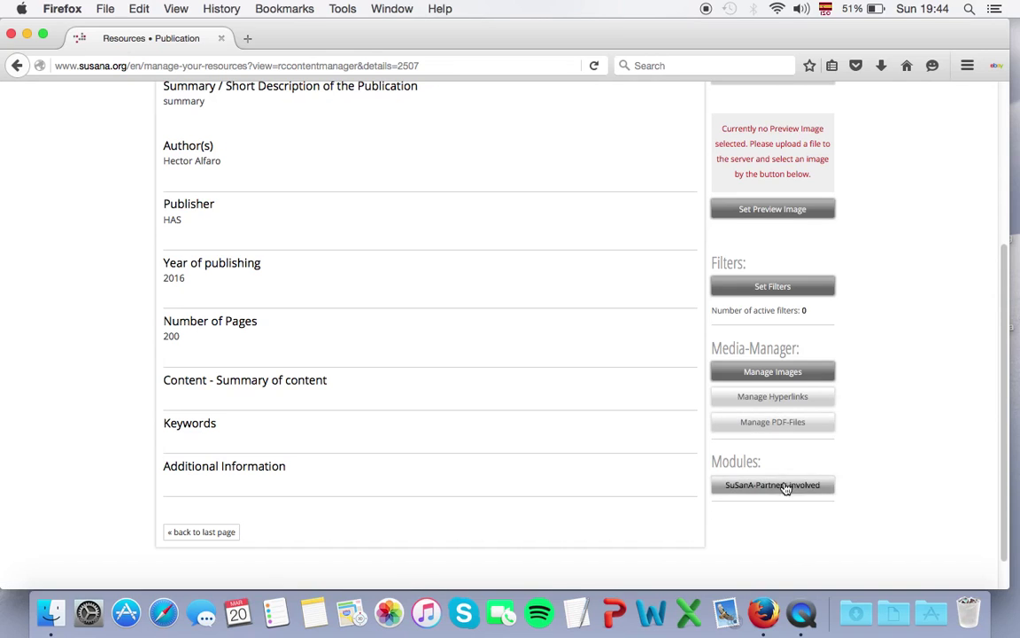
scroll(872, 430, "up", 5)
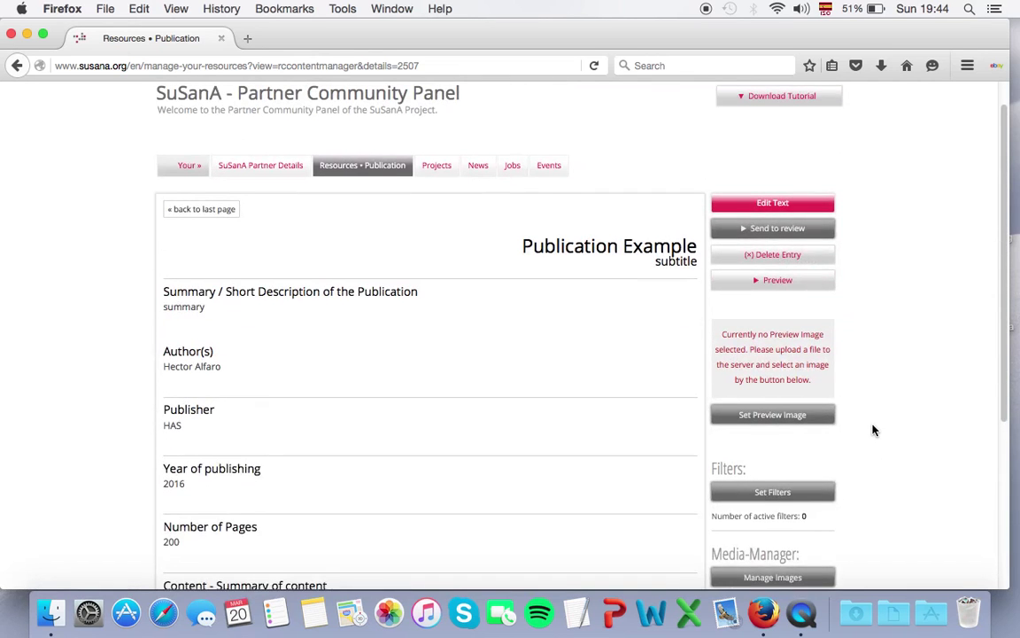
Send the Publication Example entry to the SuSanA team for review and dismiss the confirmation message
scroll(872, 431, "up", 1)
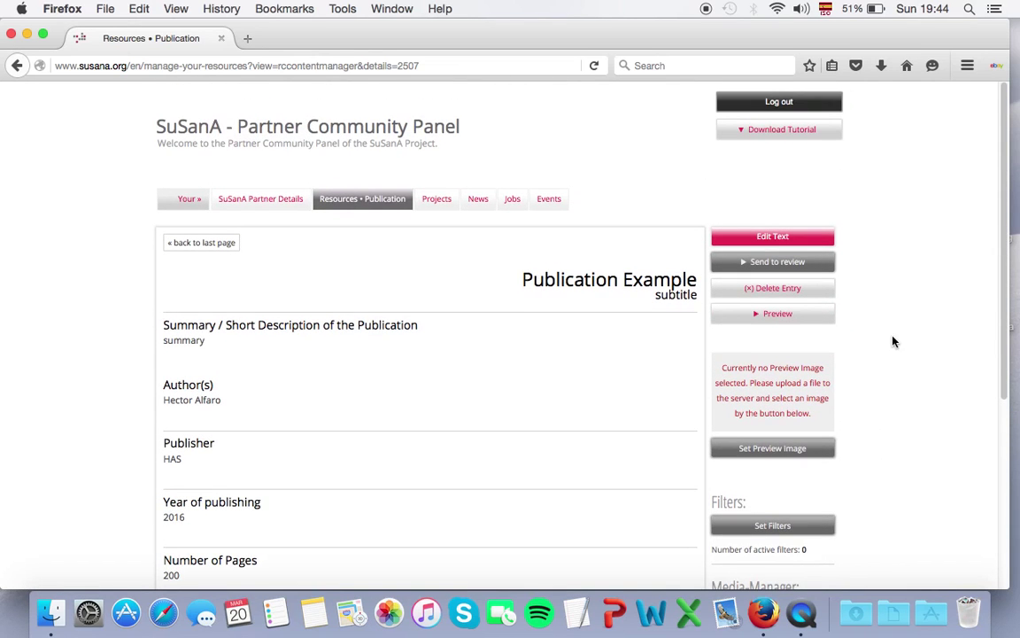
left_click(816, 263)
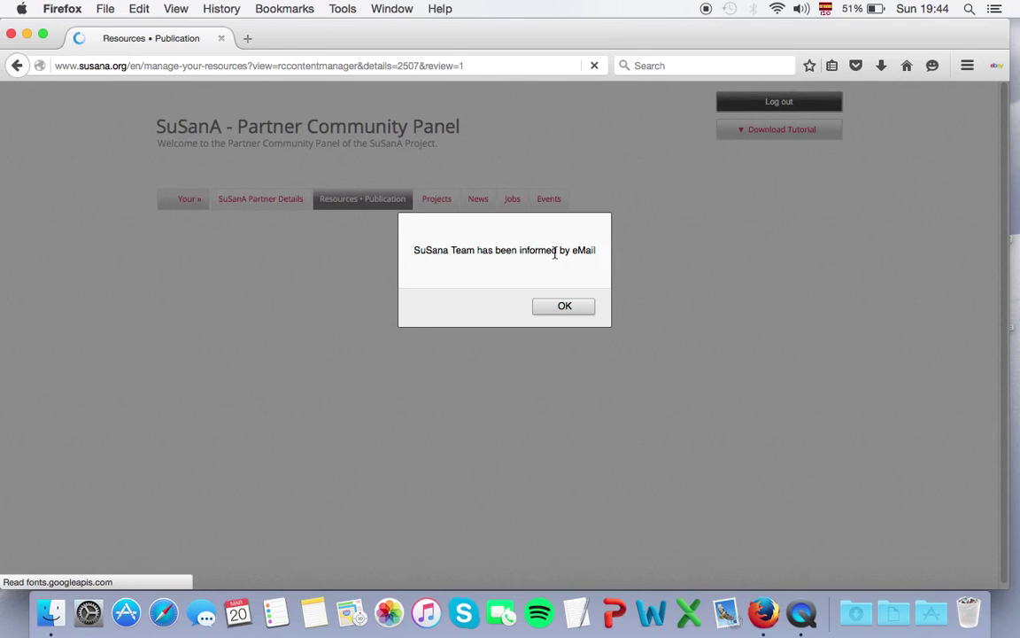
left_click(559, 307)
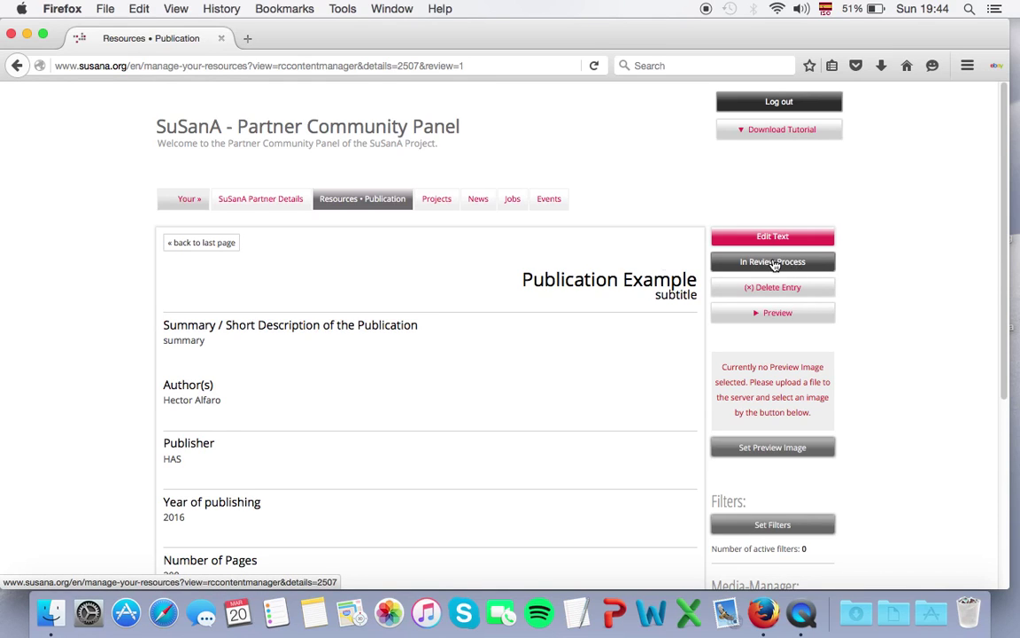
Check the Publication Example's review status in the publications list and bring up the minimized text note with the contact e-mail address
left_click(387, 202)
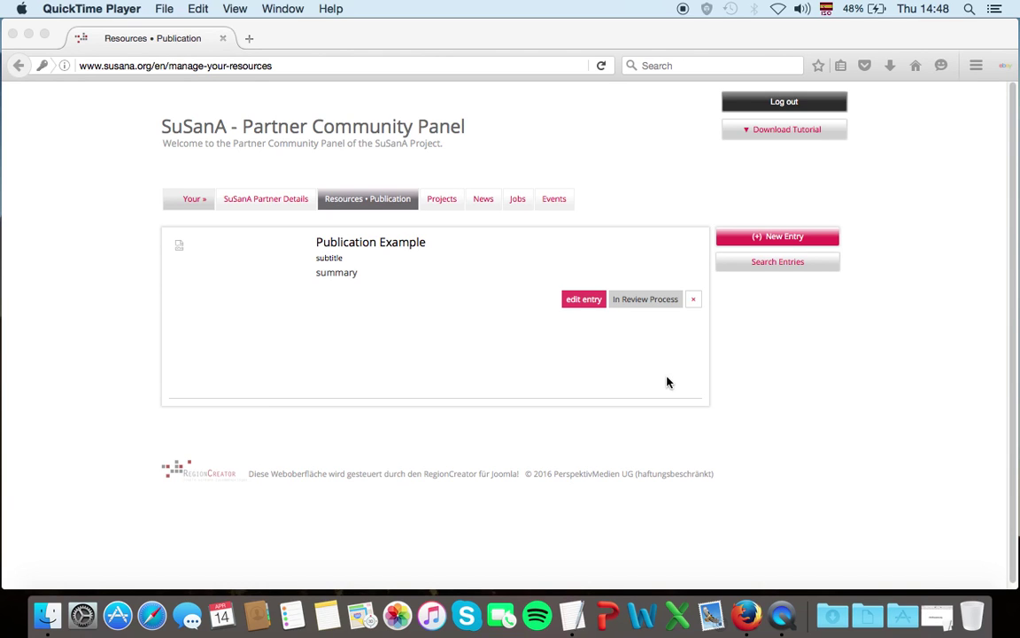
left_click(640, 301)
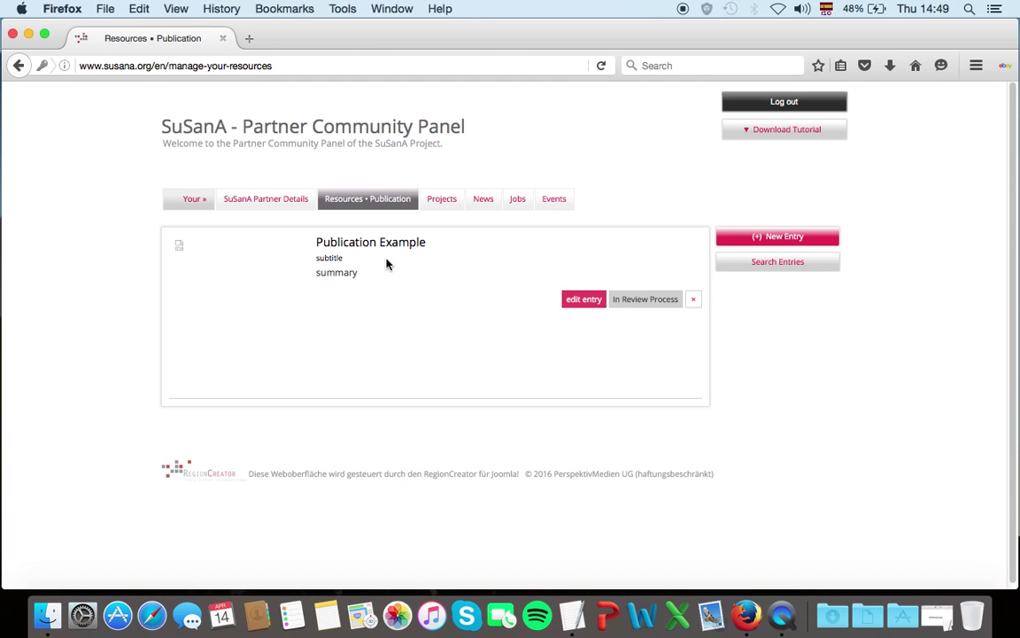
left_click(327, 261)
left_click(937, 616)
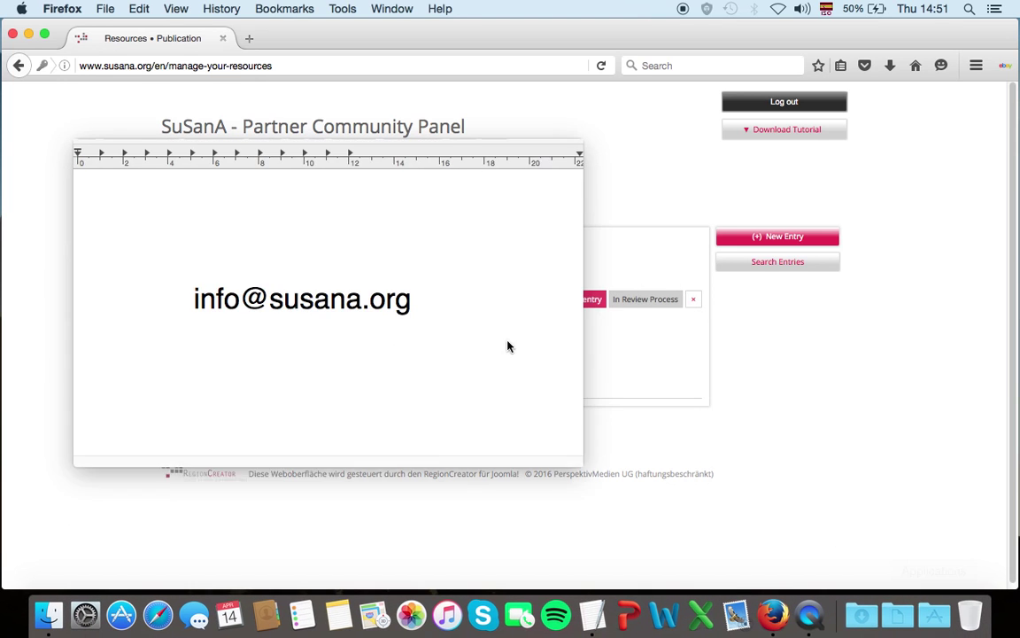